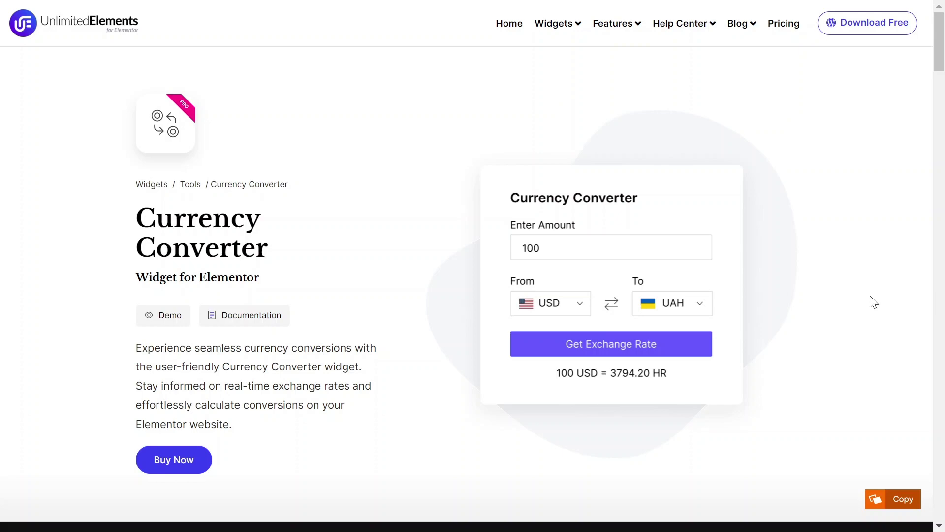
# Step: Convert 100 EUR to USD, then switch another demo's target currency to British Pound
pyautogui.scroll(-9, 859, 320)
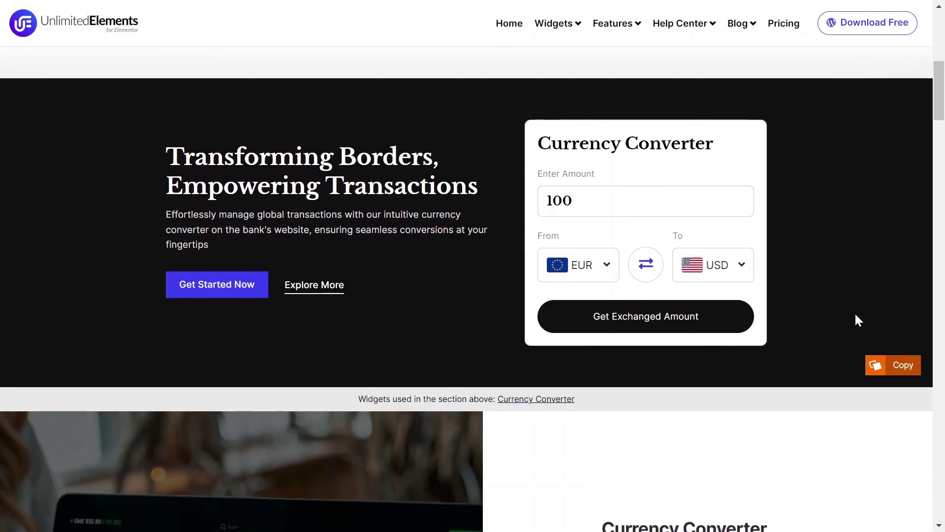
pyautogui.click(655, 321)
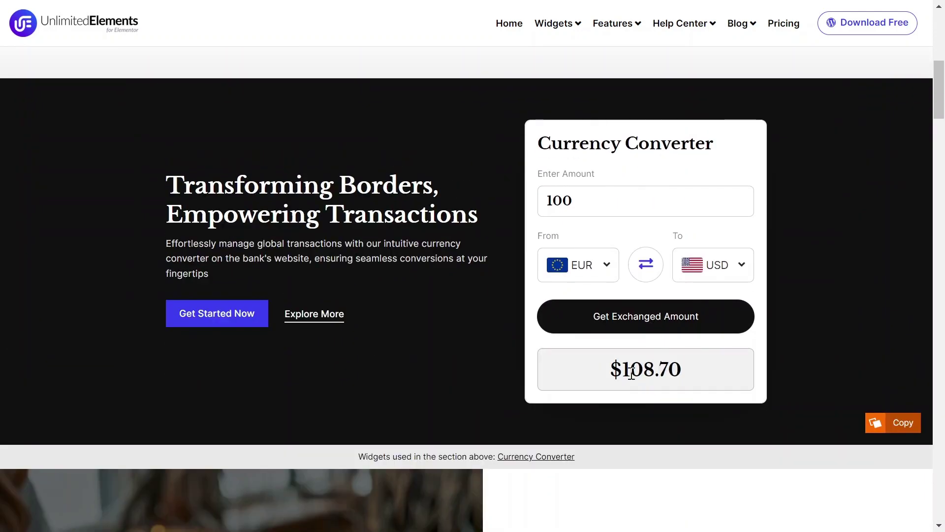
pyautogui.scroll(-8, 674, 369)
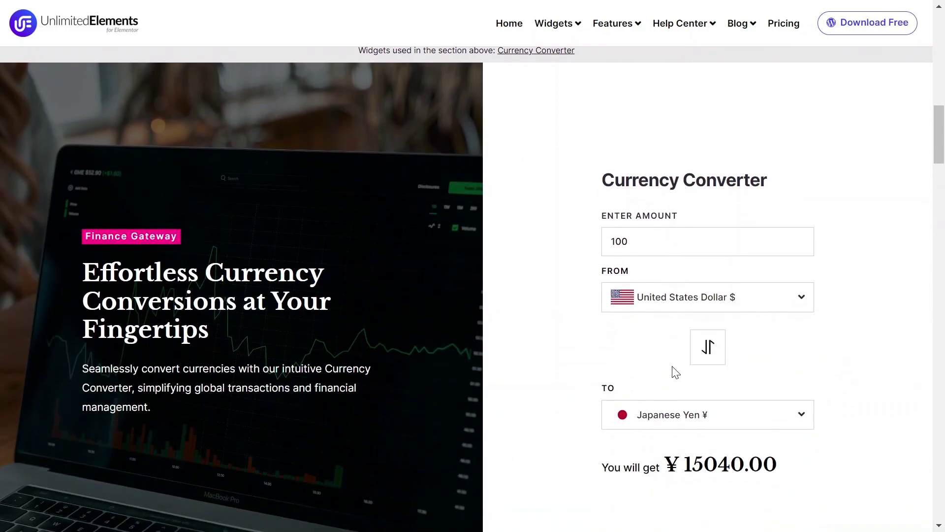
pyautogui.click(713, 415)
pyautogui.scroll(-3, 597, 392)
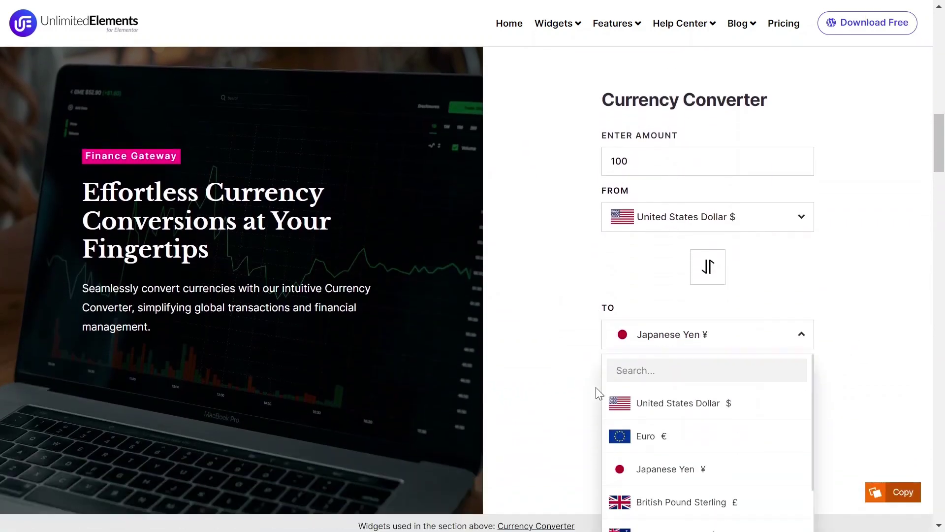
pyautogui.click(669, 447)
# Step: Change the amount to 150 and run a USD to CAD conversion
pyautogui.scroll(1, 591, 265)
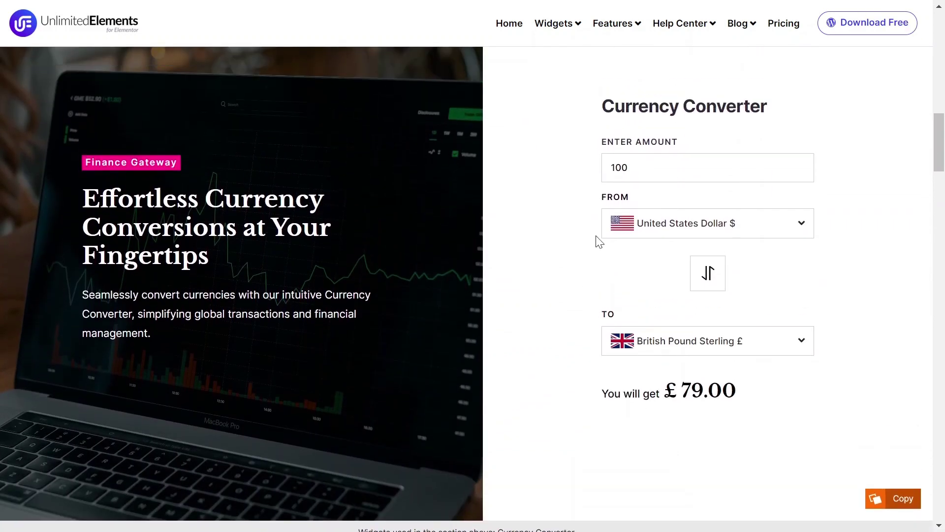
pyautogui.click(618, 168)
pyautogui.write('5')
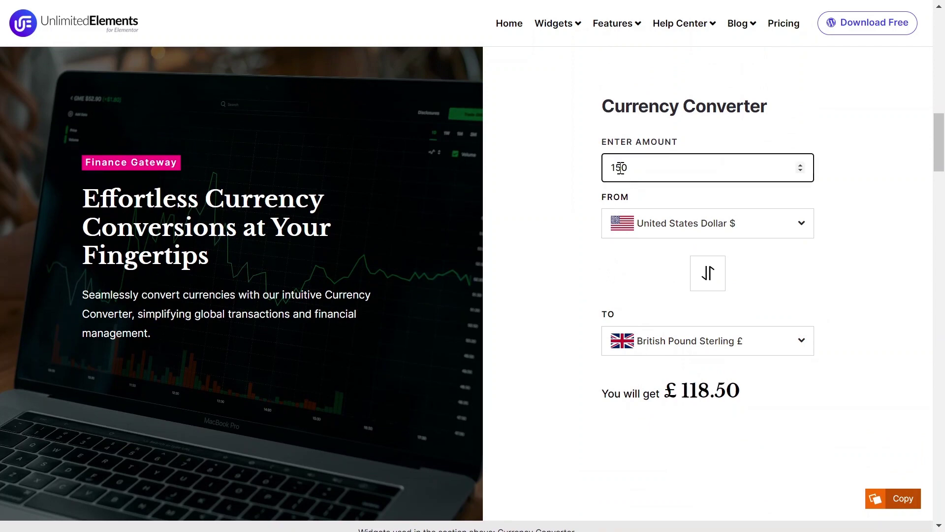
pyautogui.click(546, 280)
pyautogui.scroll(-8, 545, 280)
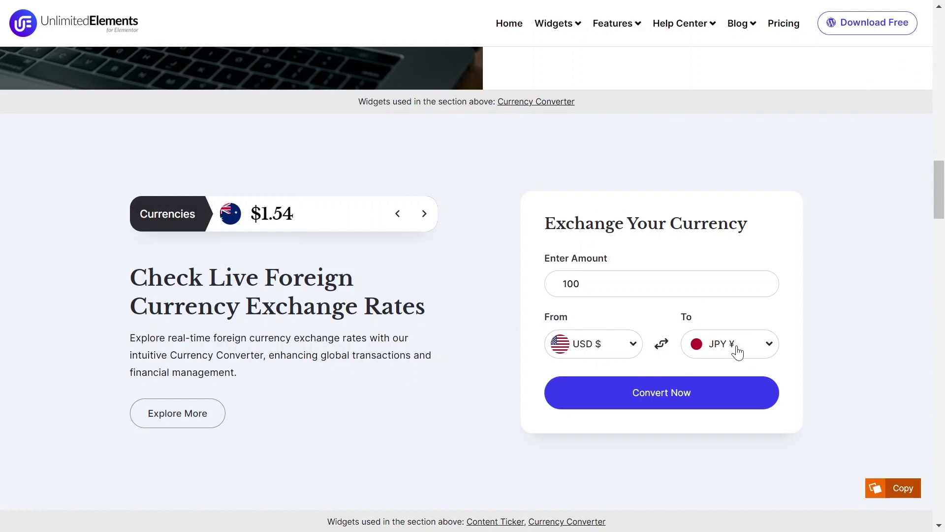
pyautogui.click(737, 350)
pyautogui.write('cad')
pyautogui.click(726, 416)
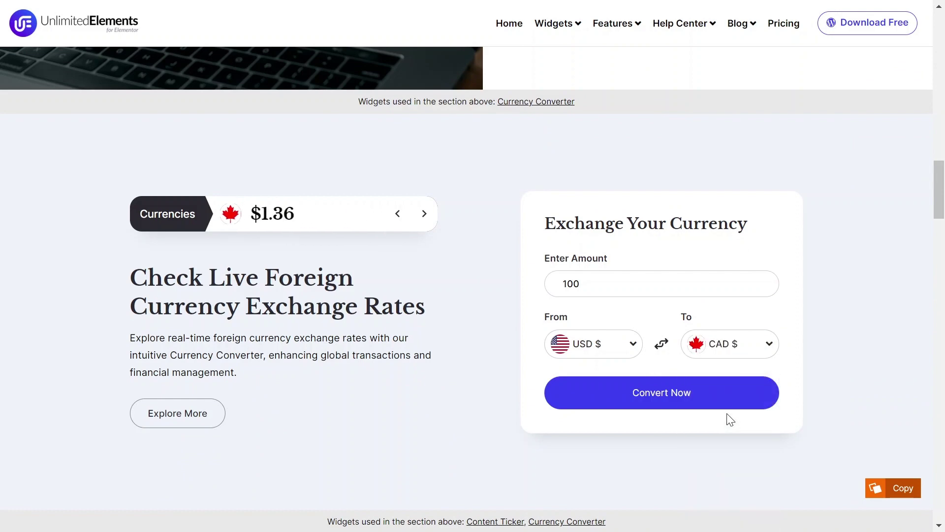
pyautogui.click(655, 392)
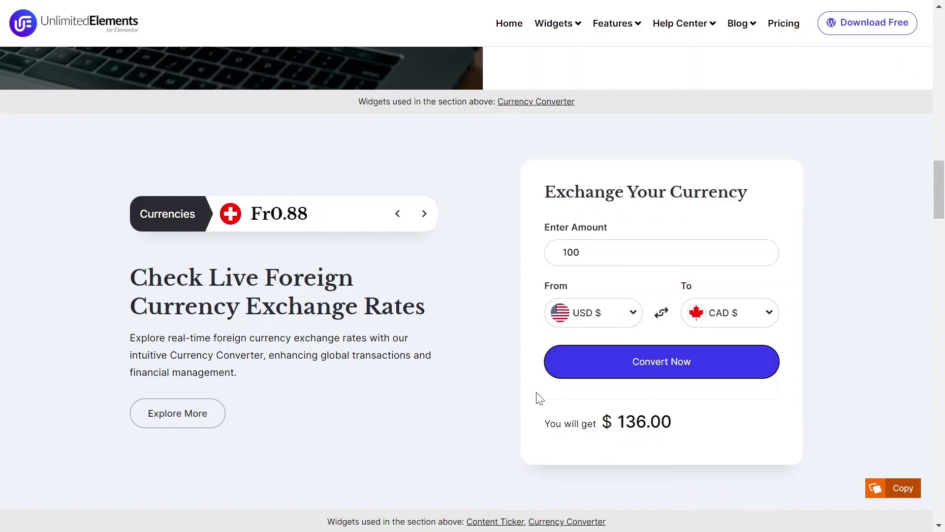
# Step: Set the target currency to AUD, swap the currencies, then swap back to USD → AUD
pyautogui.scroll(-9, 537, 397)
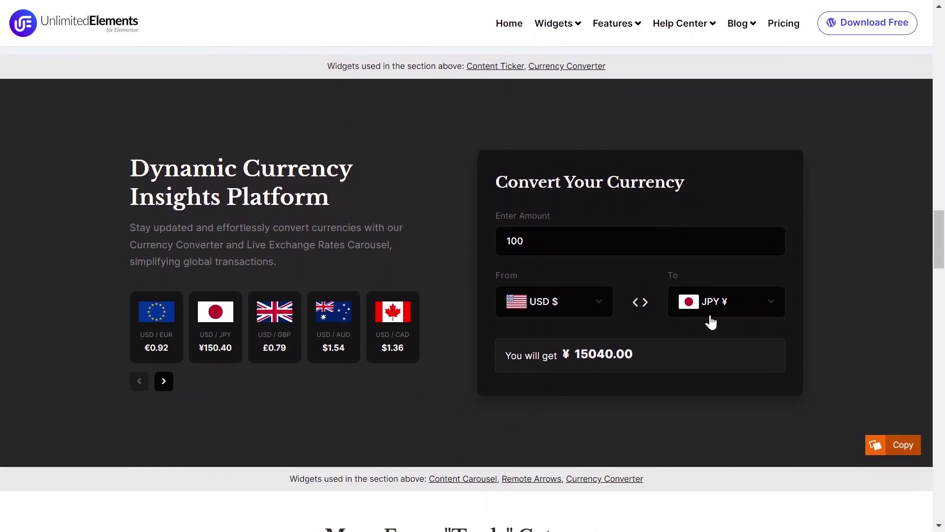
pyautogui.click(711, 323)
pyautogui.click(719, 506)
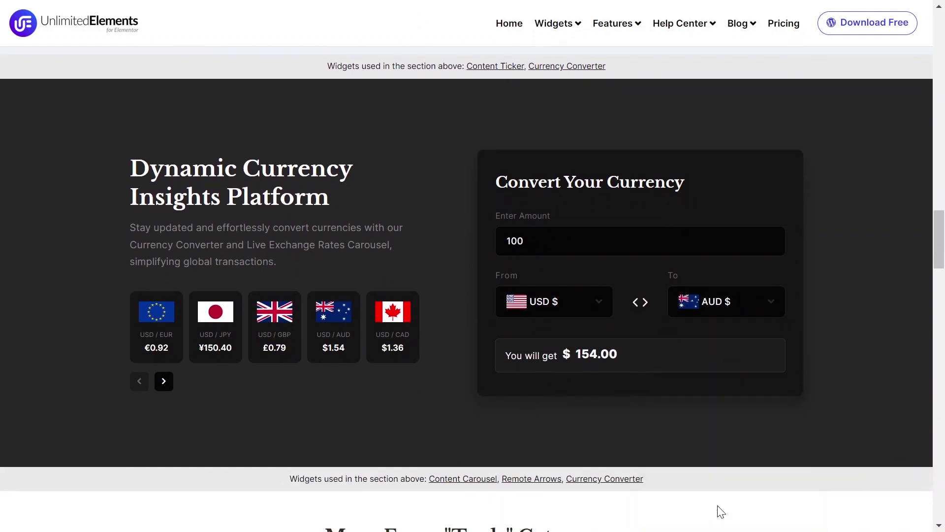
pyautogui.click(641, 306)
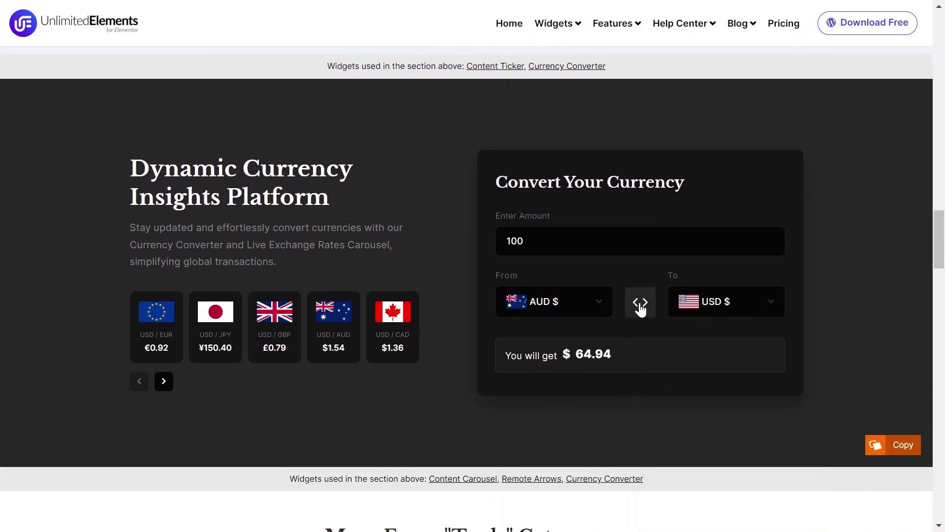
pyautogui.click(639, 302)
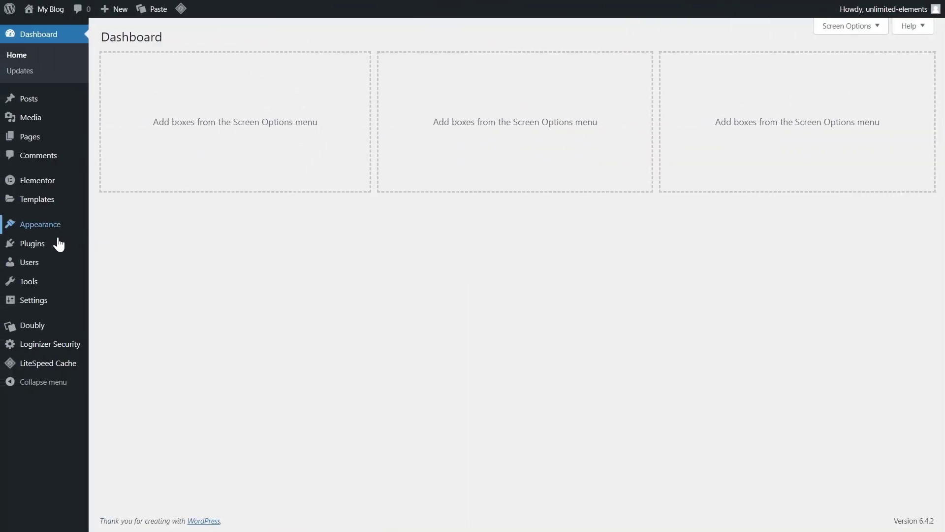
# Step: Upload unlimited-elements-for-elementor-premium.1.5.91.zip as a new plugin, install it and activate it
pyautogui.moveTo(57, 243)
pyautogui.click(107, 262)
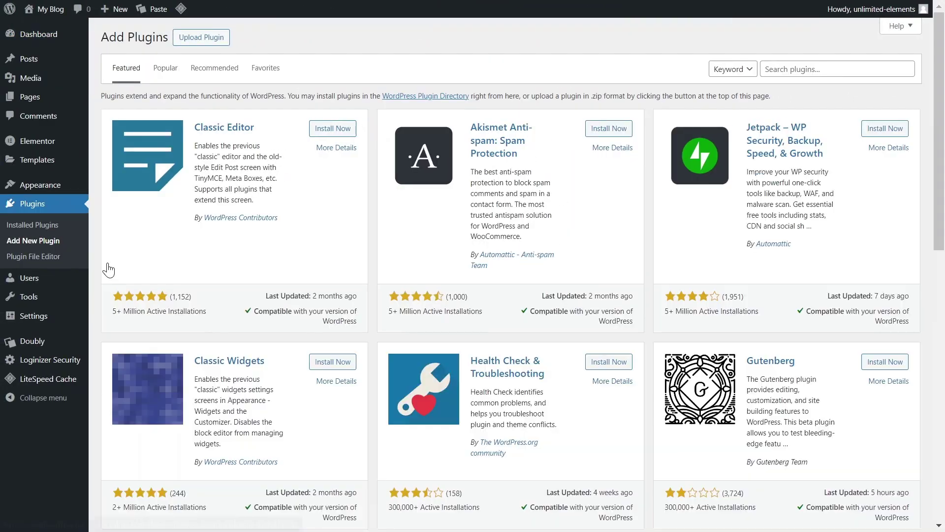
pyautogui.click(211, 39)
pyautogui.click(449, 137)
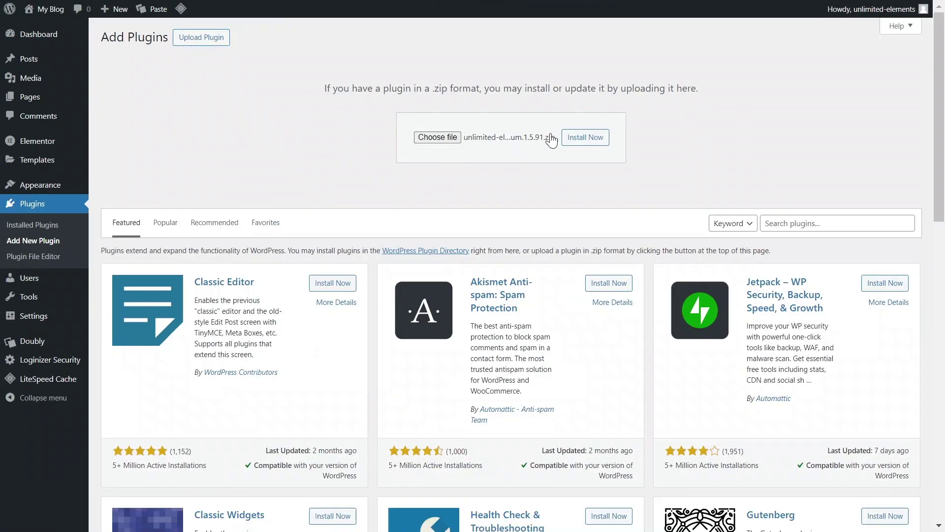
pyautogui.click(576, 142)
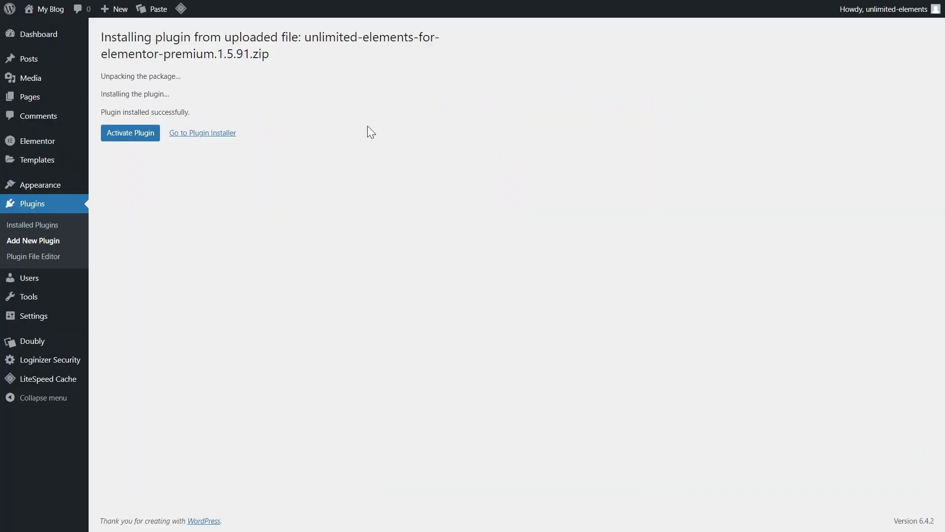
pyautogui.click(124, 135)
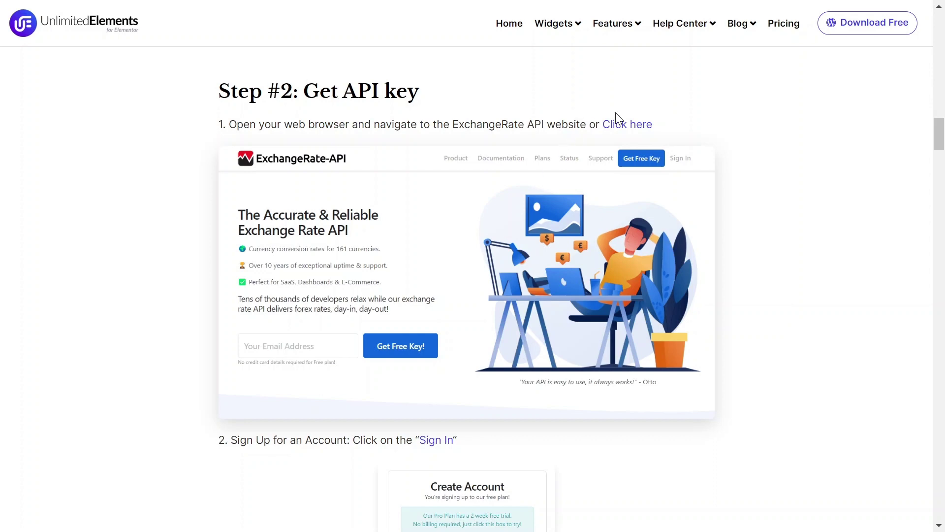
# Step: Sign up for a free ExchangeRate-API key via the guide link and copy the key from the dashboard
pyautogui.click(631, 123)
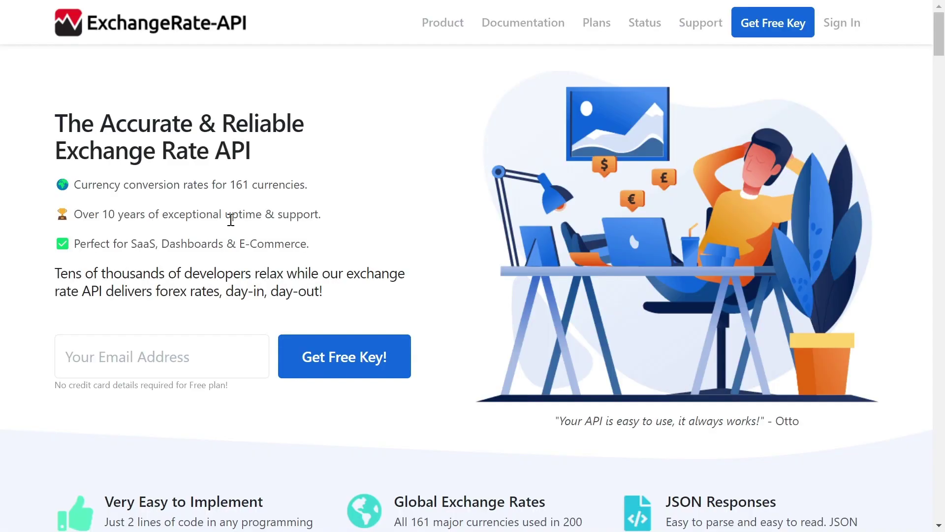
pyautogui.click(312, 354)
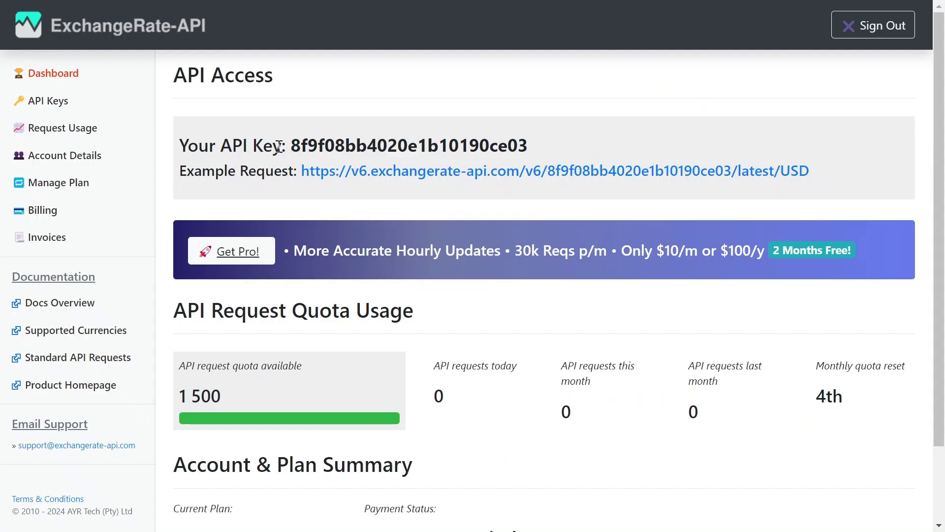
pyautogui.moveTo(293, 146); pyautogui.dragTo(528, 143)
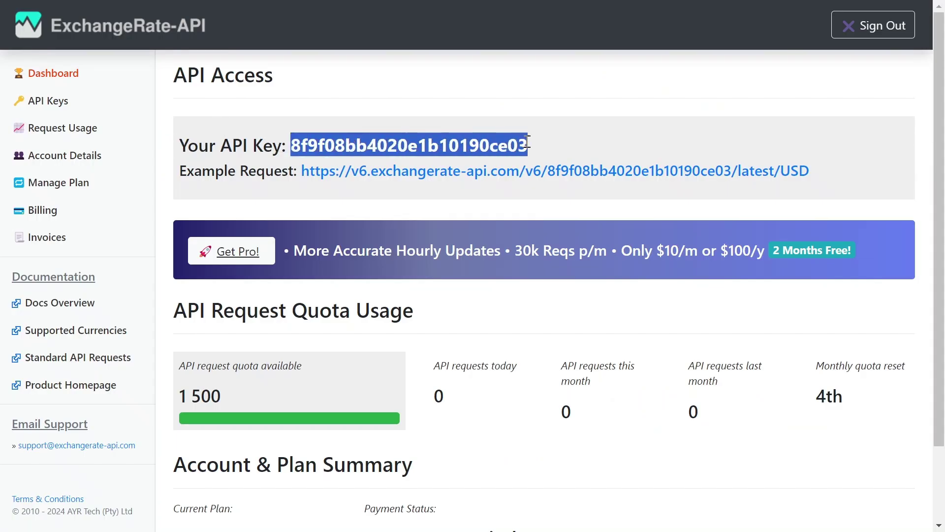
pyautogui.rightClick(496, 141)
pyautogui.click(521, 158)
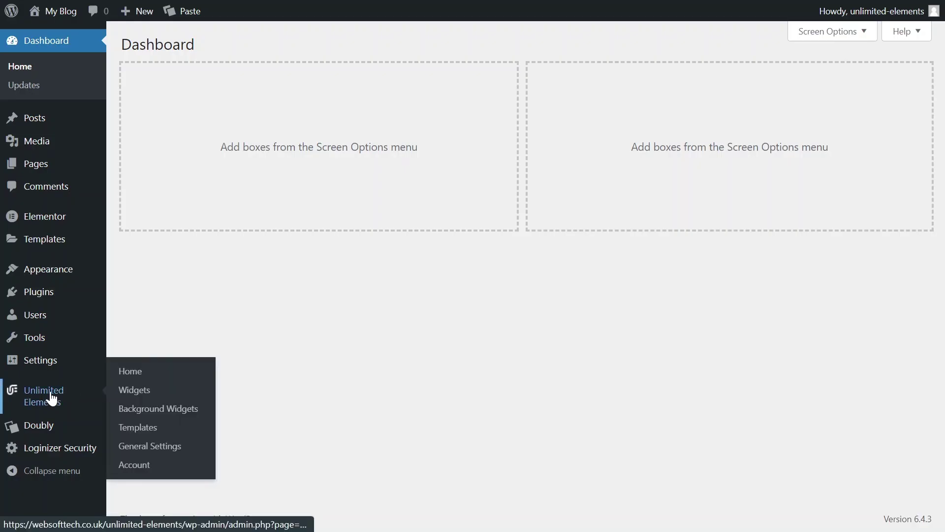
# Step: Paste the copied key into Exchange Rate API Key under General Settings > Integrations and save
pyautogui.click(52, 397)
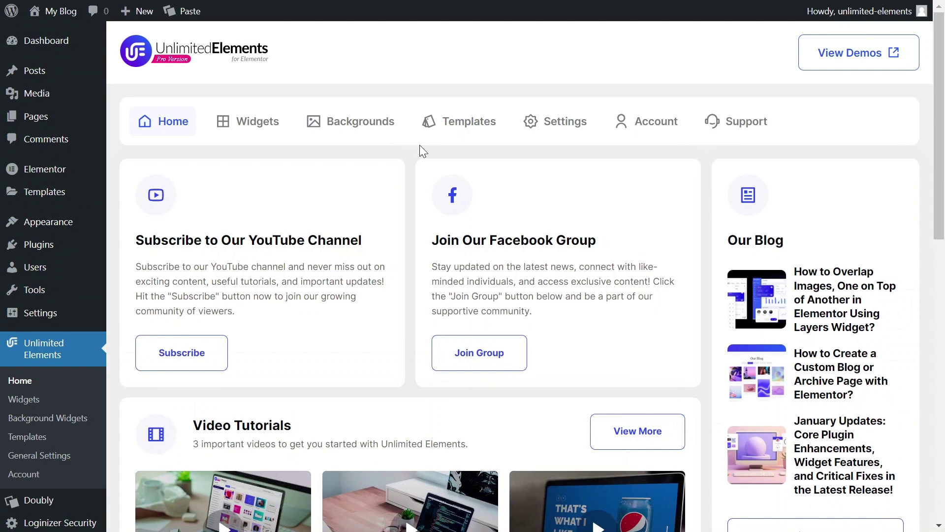
pyautogui.click(565, 132)
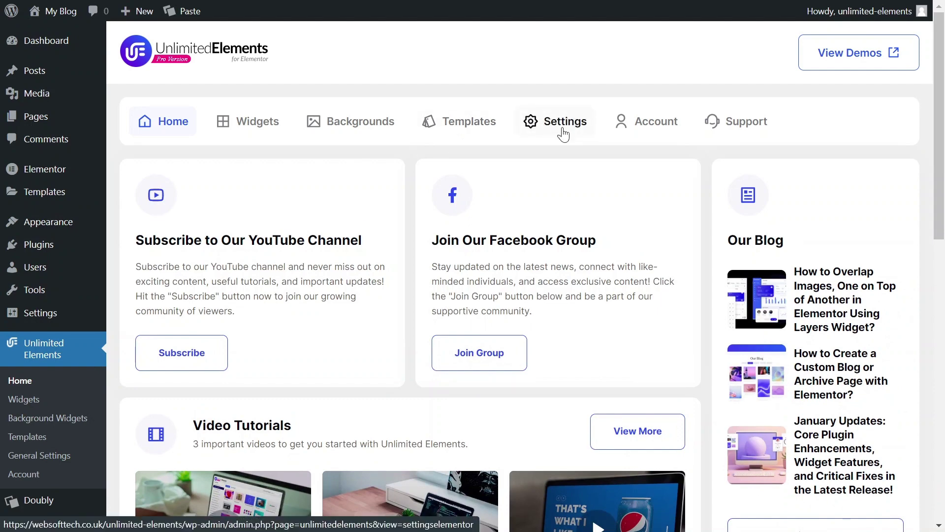
pyautogui.click(395, 215)
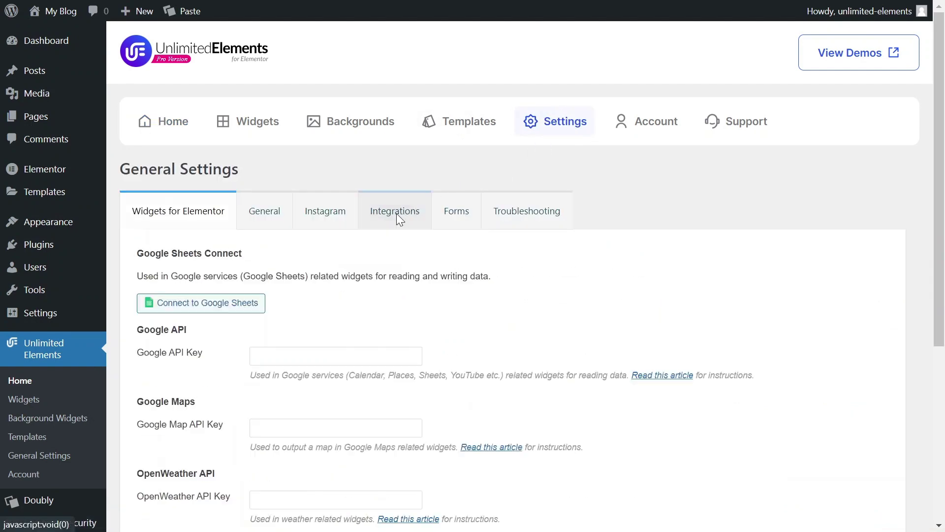
pyautogui.scroll(-5, 319, 329)
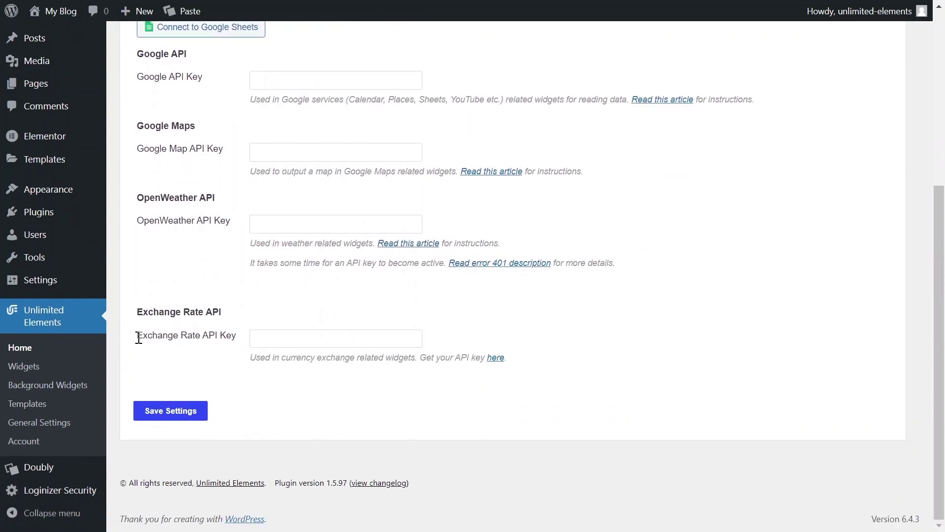
pyautogui.click(268, 337)
pyautogui.rightClick(270, 337)
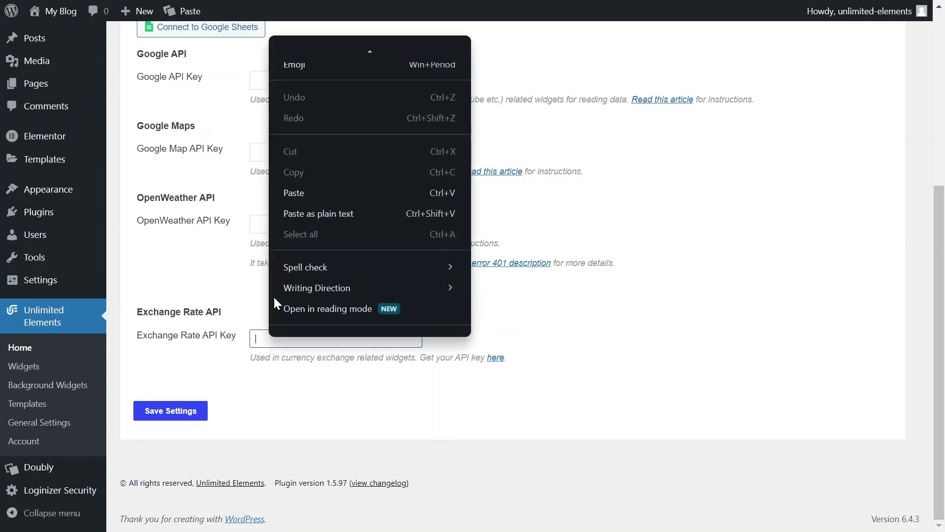
pyautogui.click(298, 193)
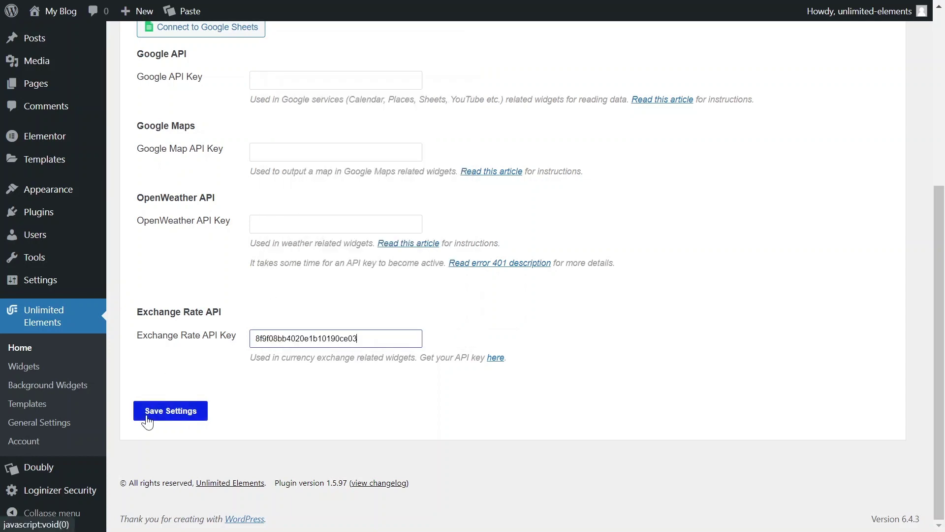
pyautogui.click(178, 415)
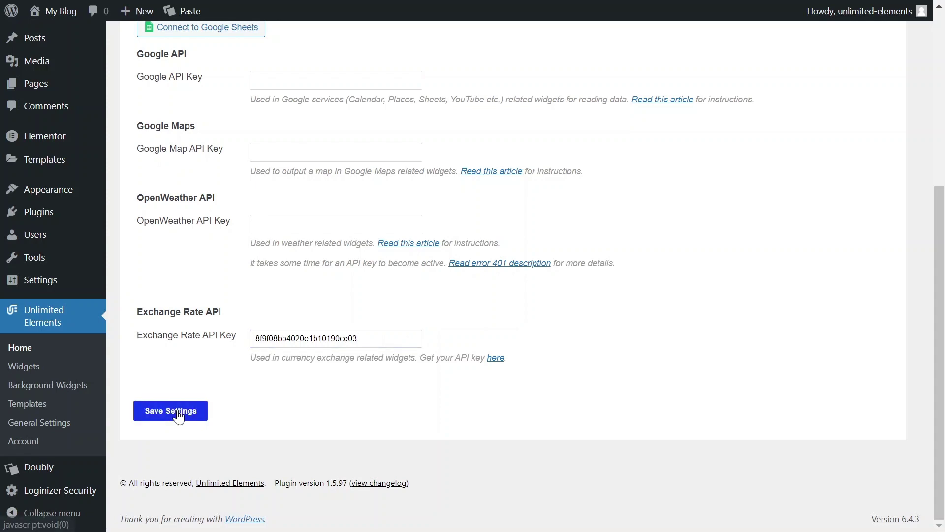
pyautogui.scroll(6, 239, 411)
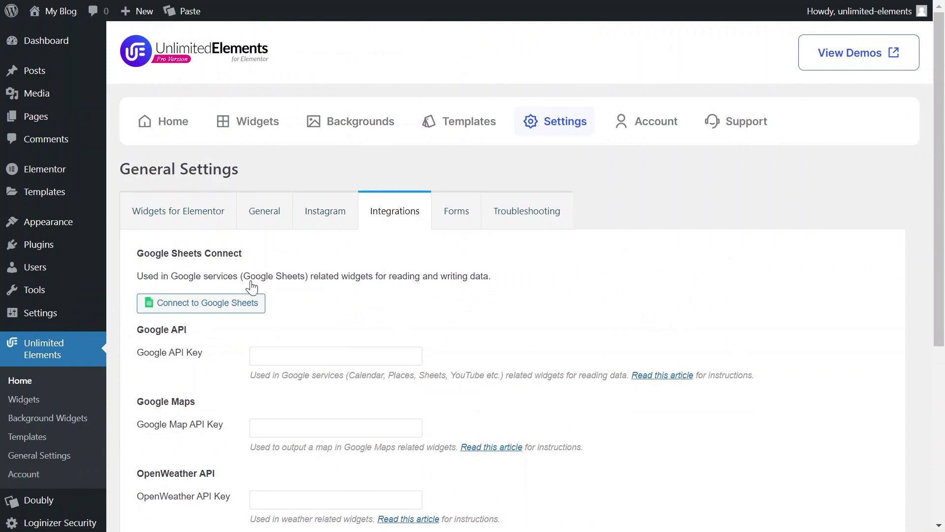
# Step: Search the widget library for 'currency converter' and install the Currency Converter widget
pyautogui.click(247, 131)
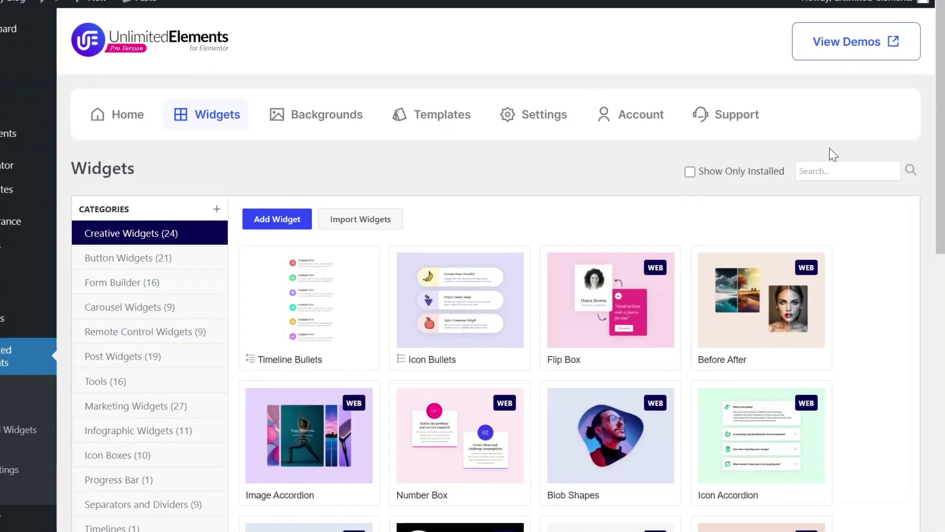
pyautogui.click(844, 172)
pyautogui.write('cur')
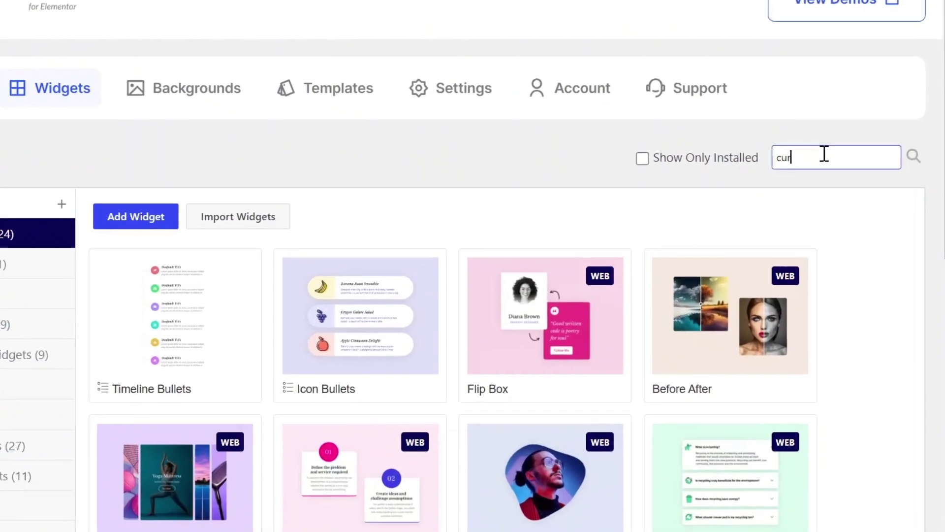
pyautogui.write('rency converter')
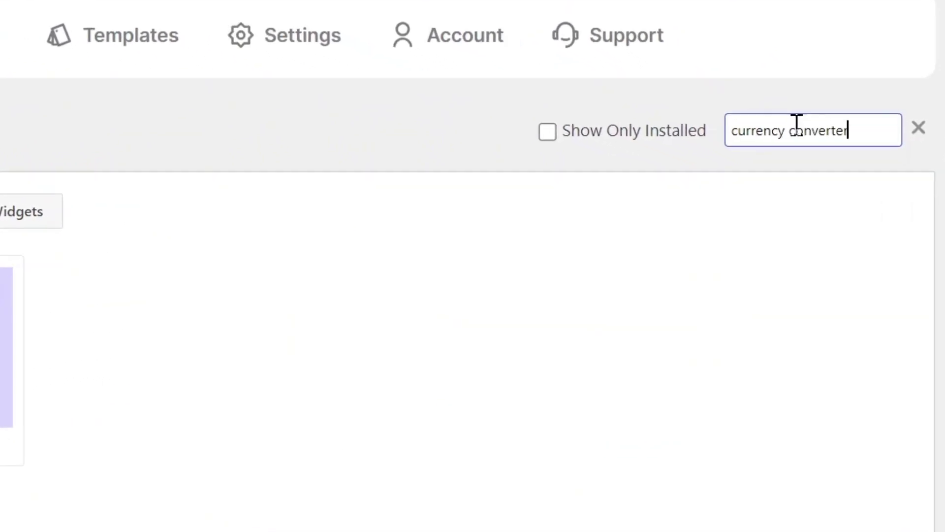
pyautogui.moveTo(359, 353)
pyautogui.click(296, 338)
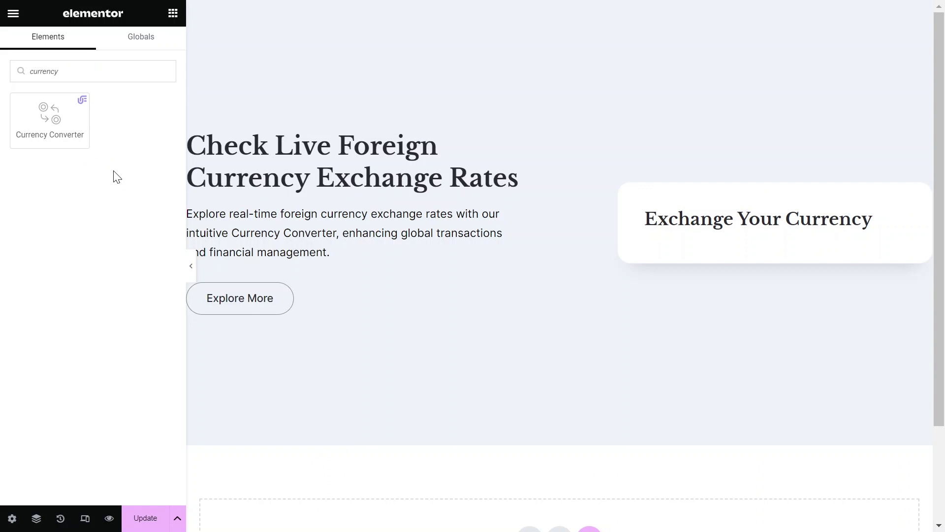
# Step: Drag the Currency Converter widget onto the canvas beneath the 'Exchange Your Currency' heading
pyautogui.moveTo(44, 115)
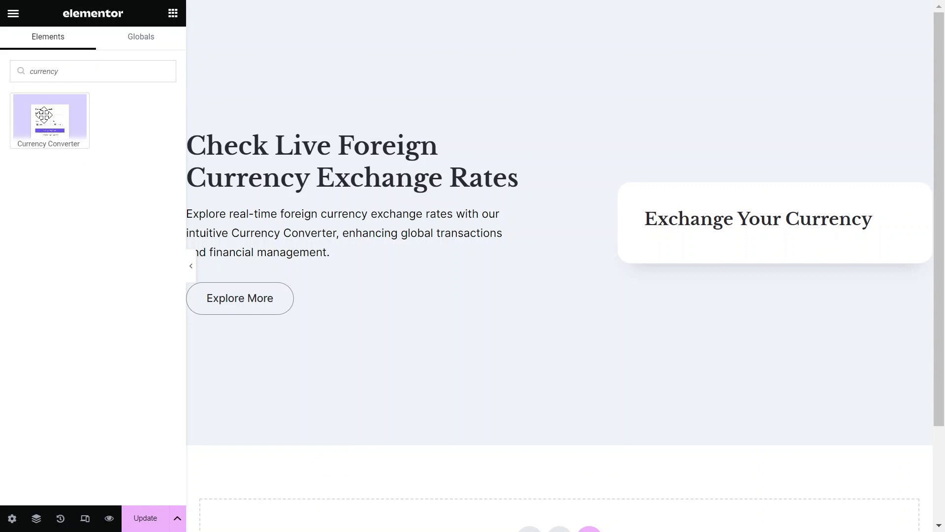
pyautogui.moveTo(44, 115); pyautogui.dragTo(719, 232)
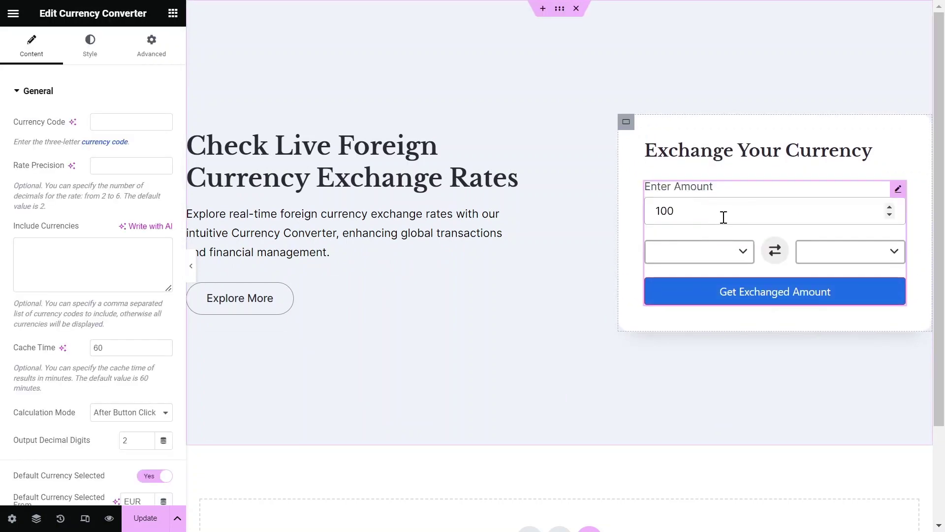
pyautogui.click(108, 123)
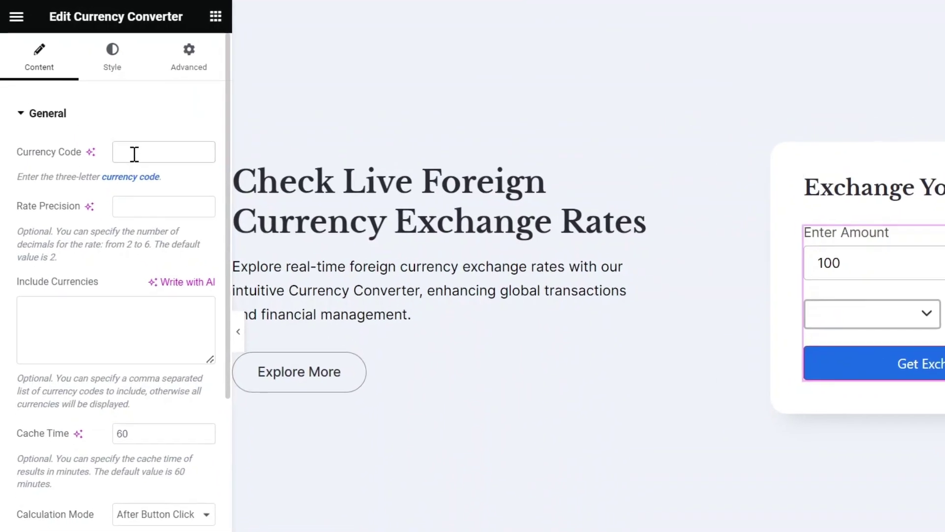
# Step: Set the Currency Code to USD and paste the ten currency codes into Include Currencies
pyautogui.write('US')
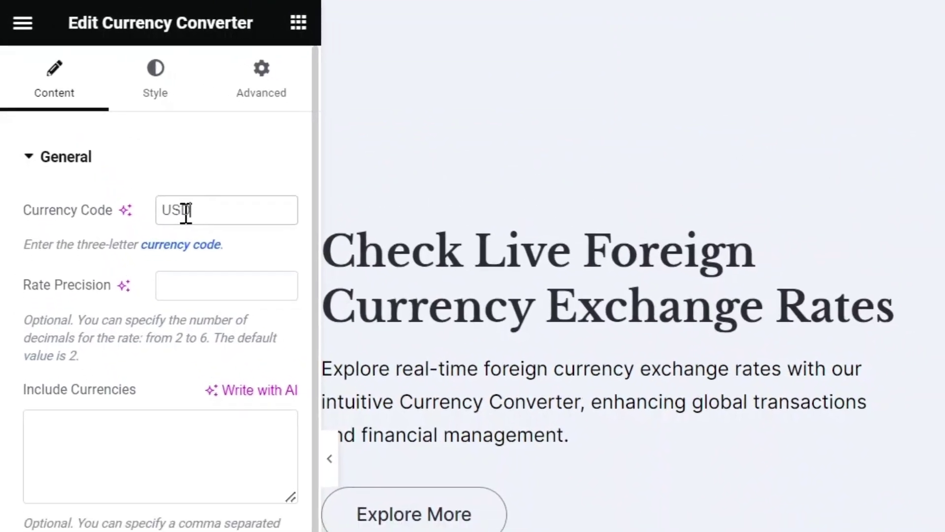
pyautogui.write('D')
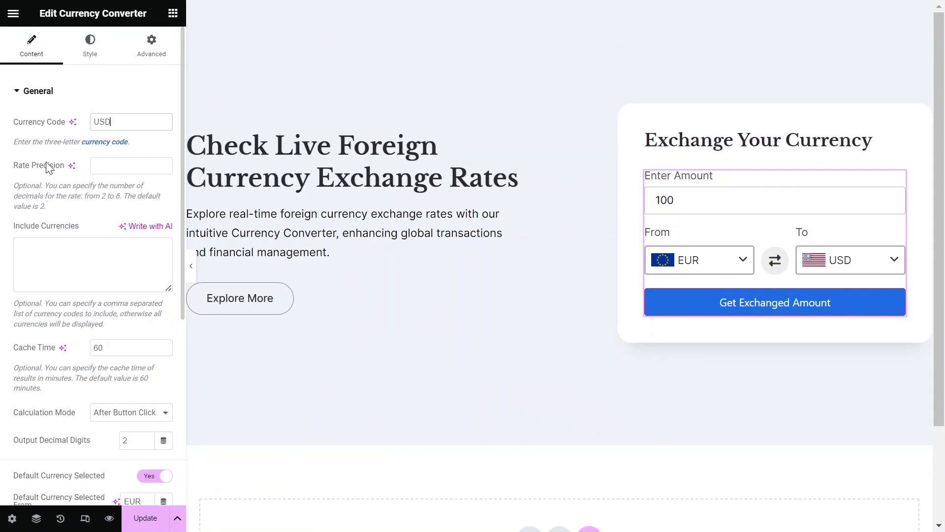
pyautogui.moveTo(19, 186); pyautogui.dragTo(49, 187)
pyautogui.click(49, 187)
pyautogui.click(25, 249)
pyautogui.hotkey('ctrl', 'v')
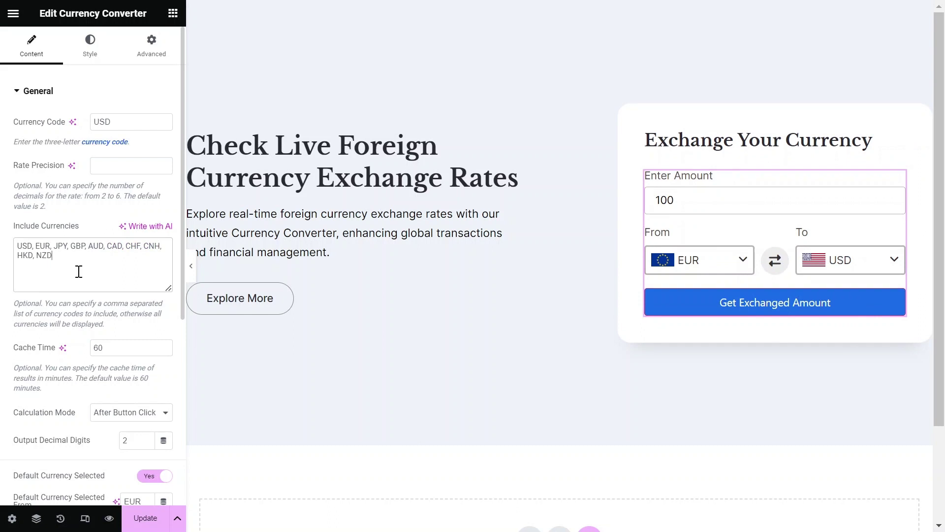
# Step: Try the on-change calculation mode, then keep Calculation Mode at After Button Click
pyautogui.scroll(-3, 78, 271)
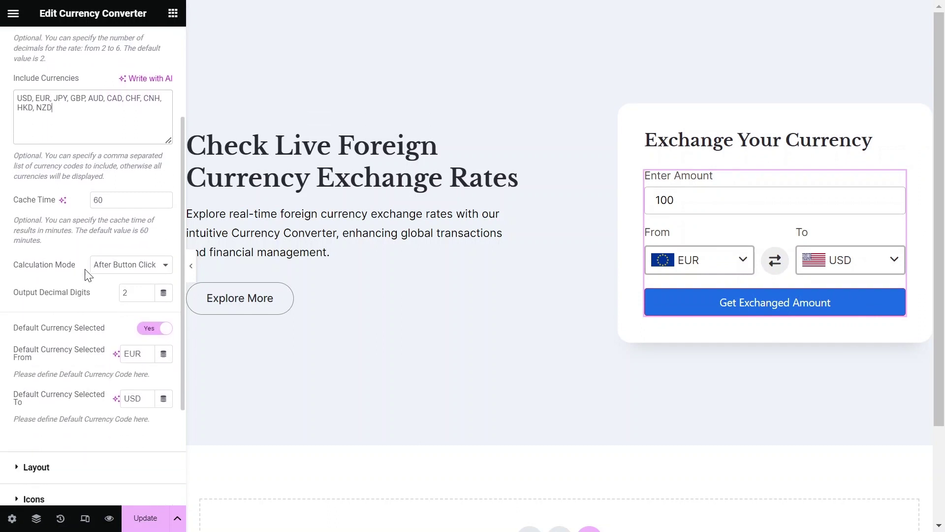
pyautogui.click(148, 265)
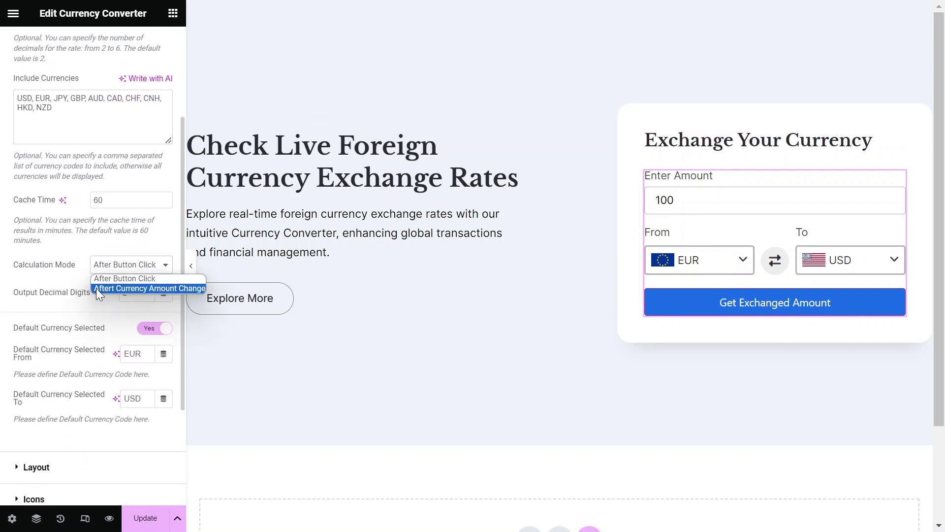
pyautogui.click(97, 289)
pyautogui.click(134, 271)
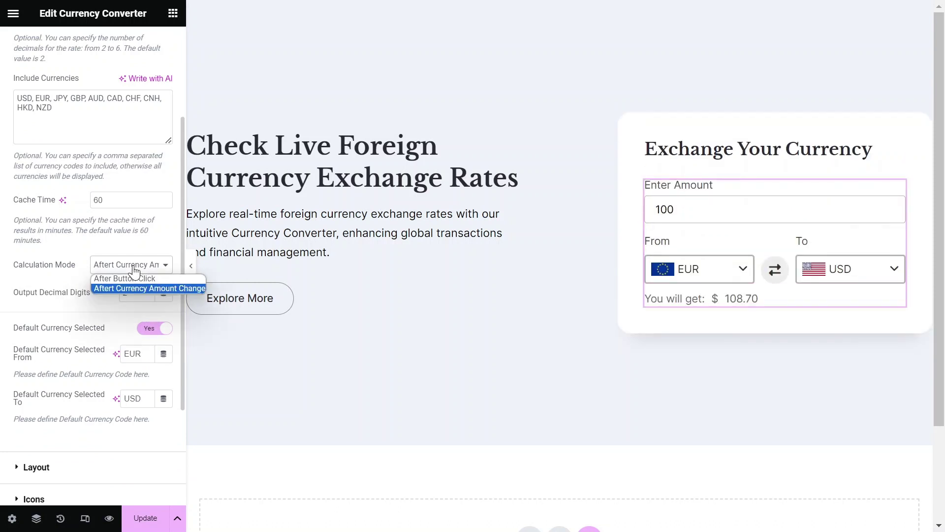
pyautogui.click(119, 275)
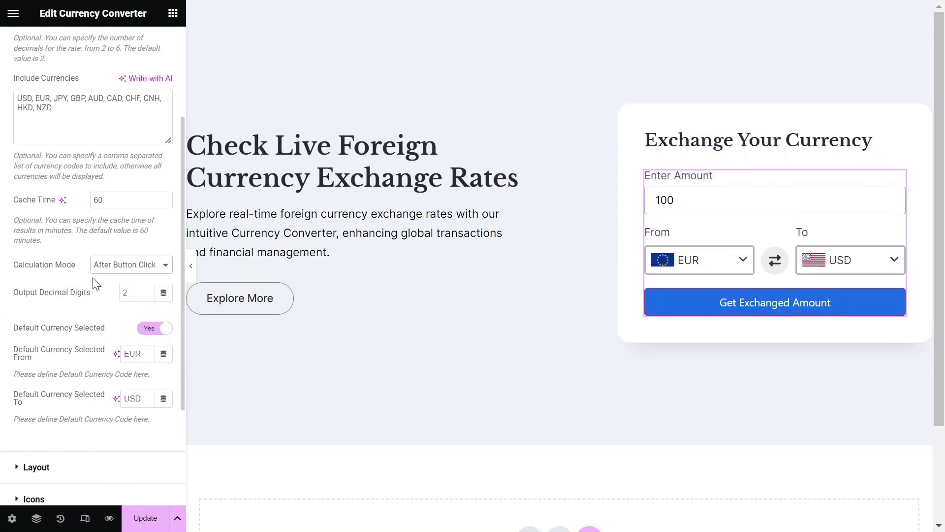
# Step: Set the default From currency to USD and the default To currency to JPY
pyautogui.scroll(-2, 95, 284)
pyautogui.doubleClick(138, 267)
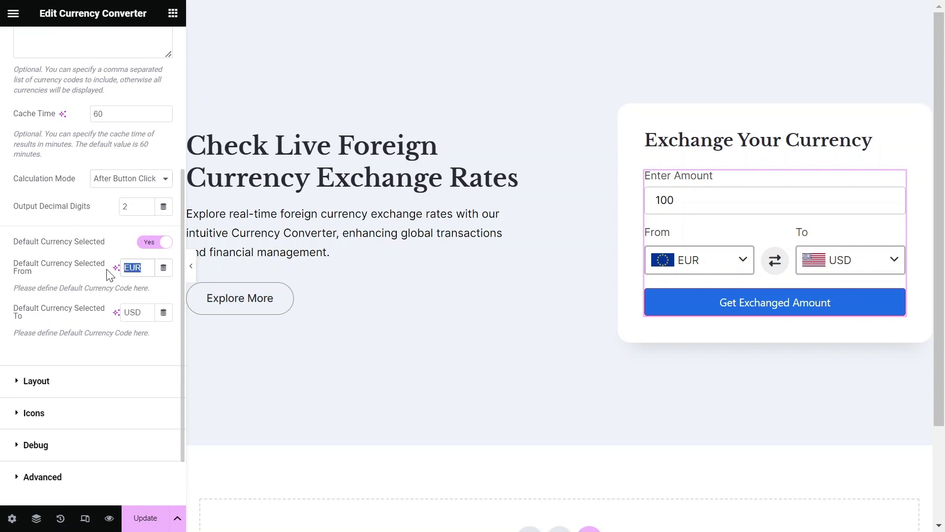
pyautogui.write('USD')
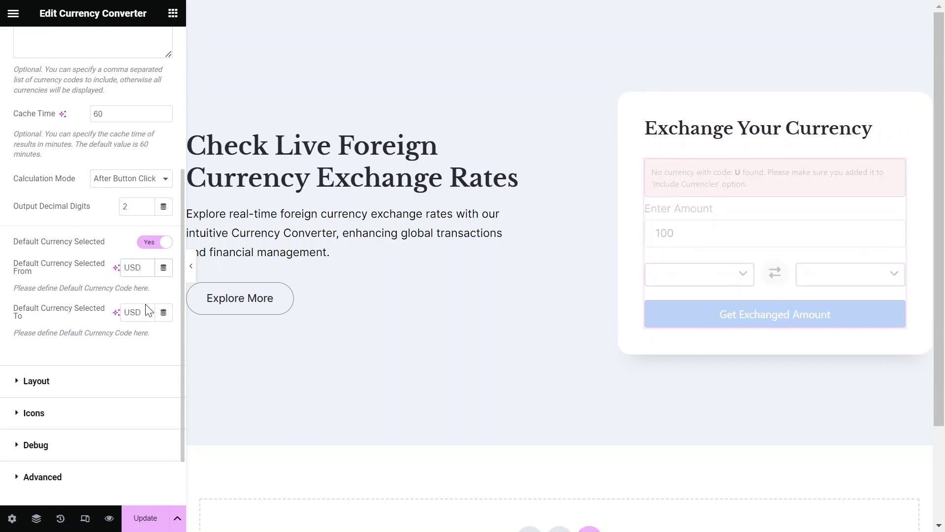
pyautogui.doubleClick(110, 315)
pyautogui.write('JPY')
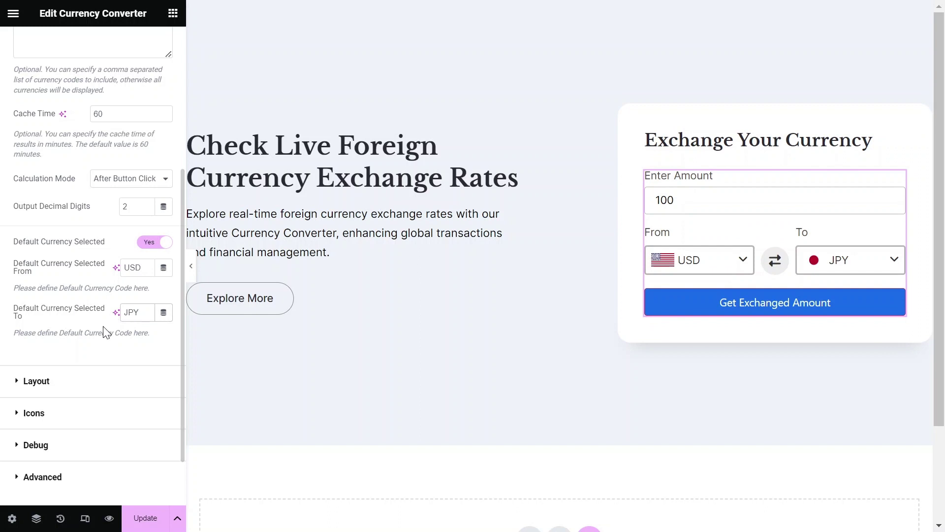
# Step: In Layout, set Show Title Currency Code to No and change the button text to 'Convert Now'
pyautogui.click(48, 384)
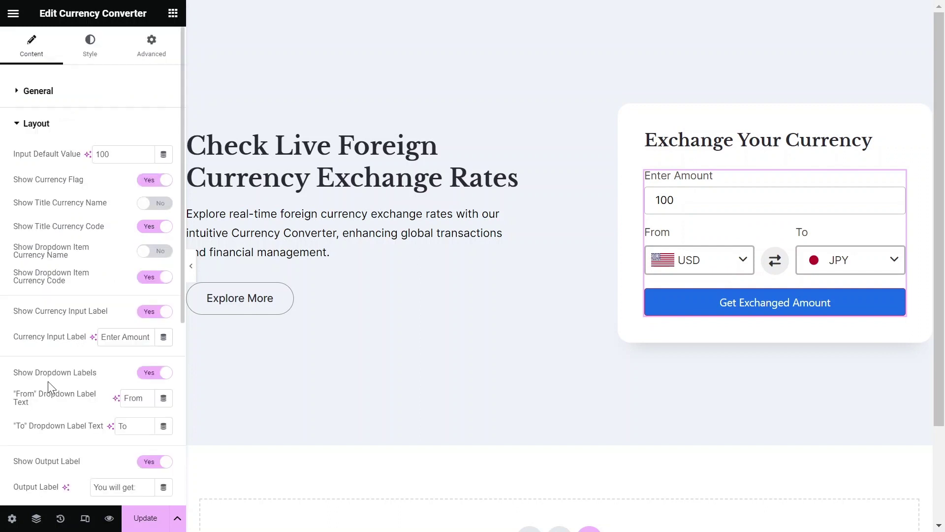
pyautogui.click(155, 203)
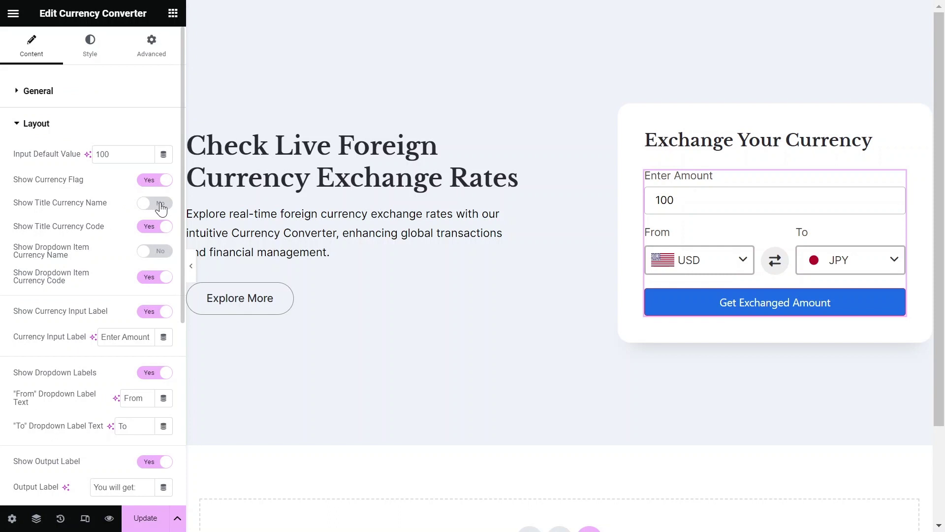
pyautogui.click(146, 228)
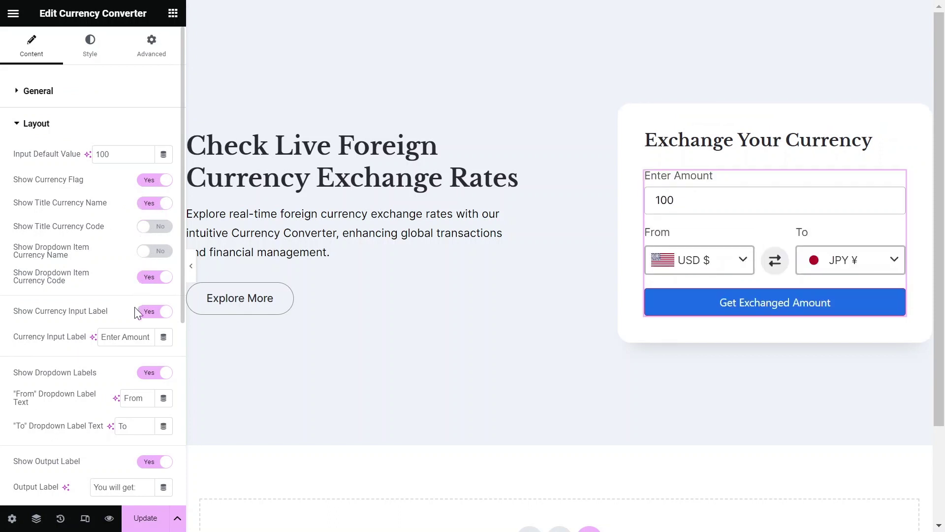
pyautogui.scroll(-4, 122, 333)
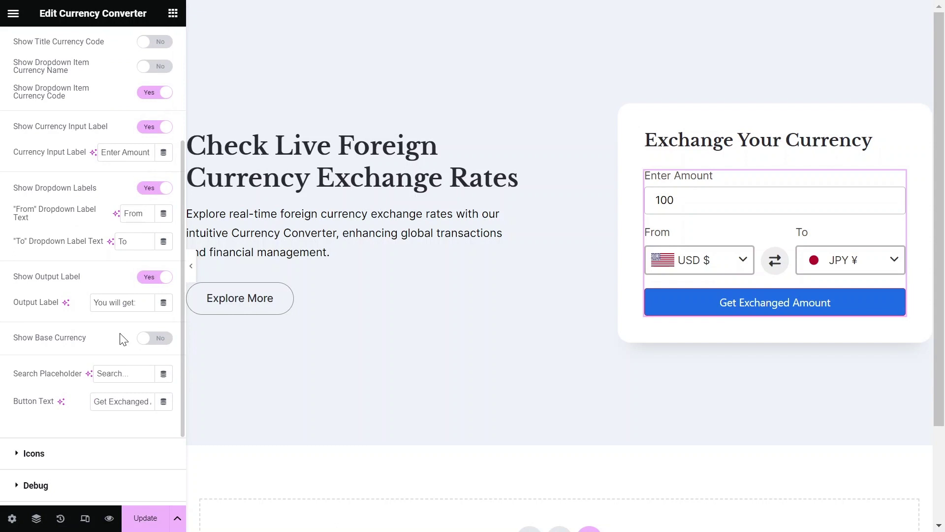
pyautogui.tripleClick(111, 401)
pyautogui.write('Convert Now')
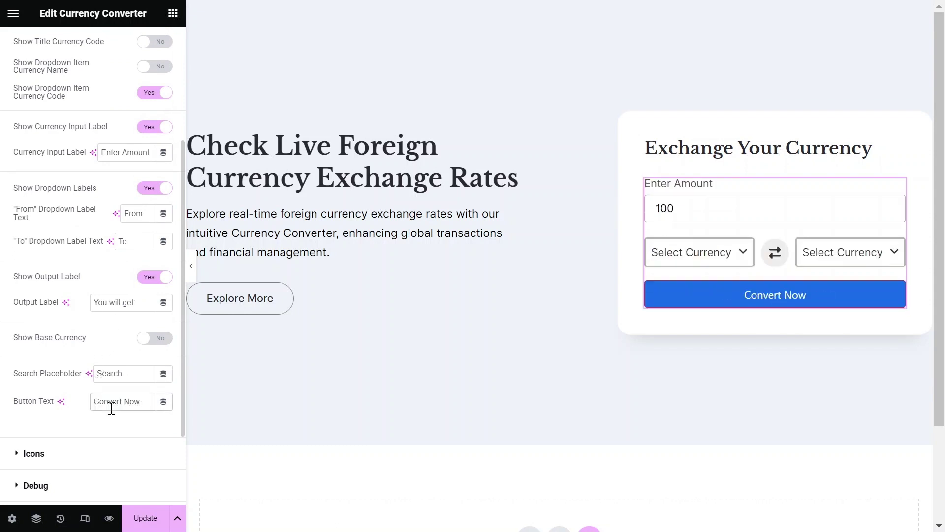
pyautogui.scroll(-2, 112, 408)
# Step: Set the Swap Button Icon to swap-svgrepo-com.svg uploaded from the Media Library
pyautogui.click(25, 396)
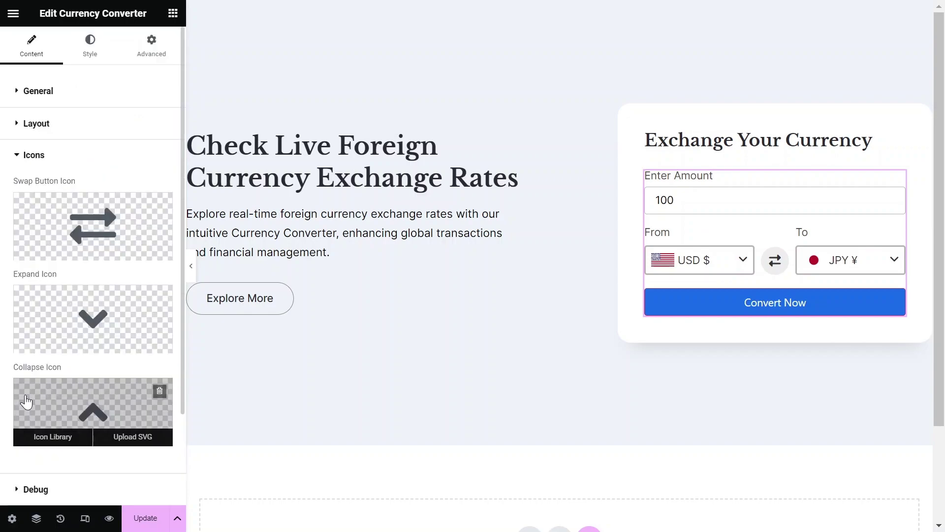
pyautogui.moveTo(134, 255)
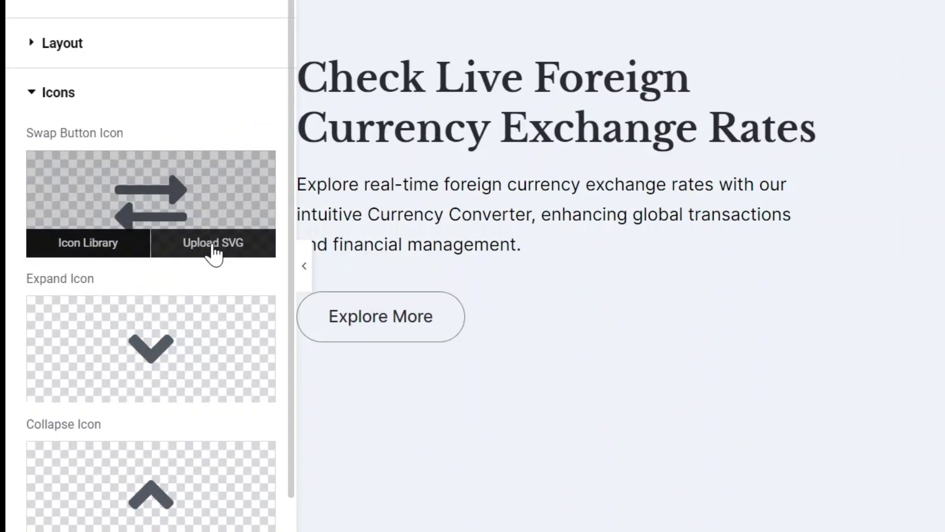
pyautogui.click(213, 244)
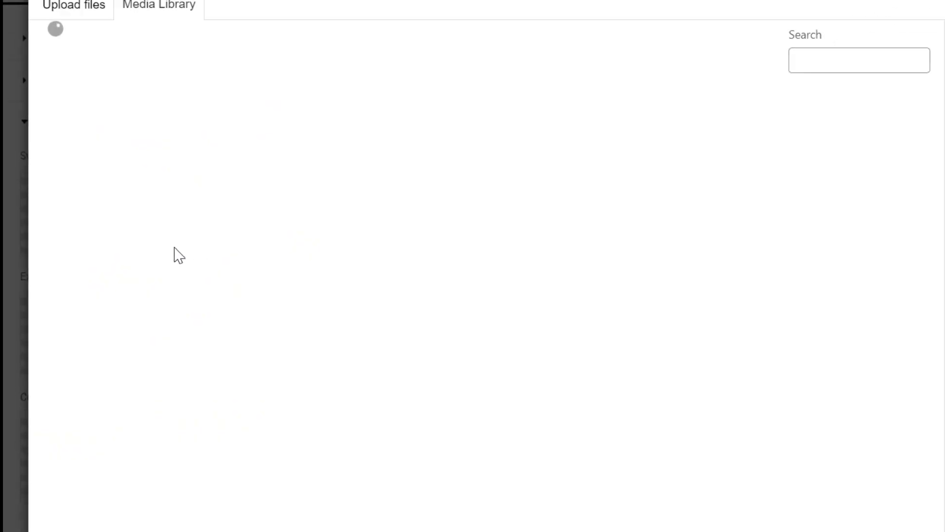
pyautogui.click(87, 176)
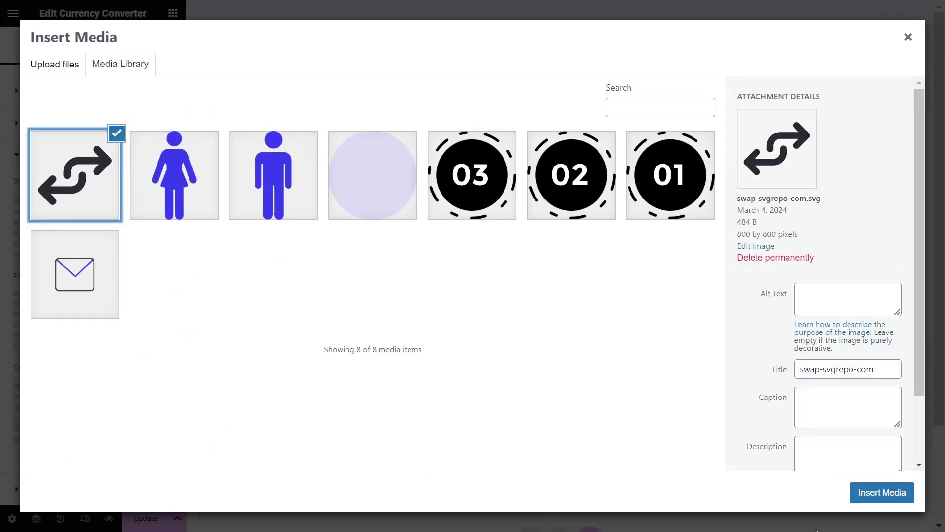
pyautogui.click(877, 503)
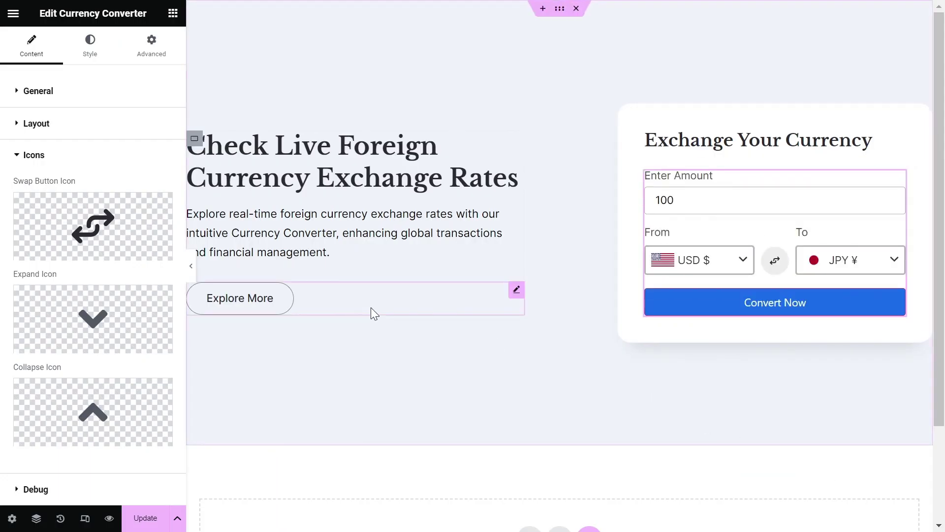
pyautogui.click(18, 157)
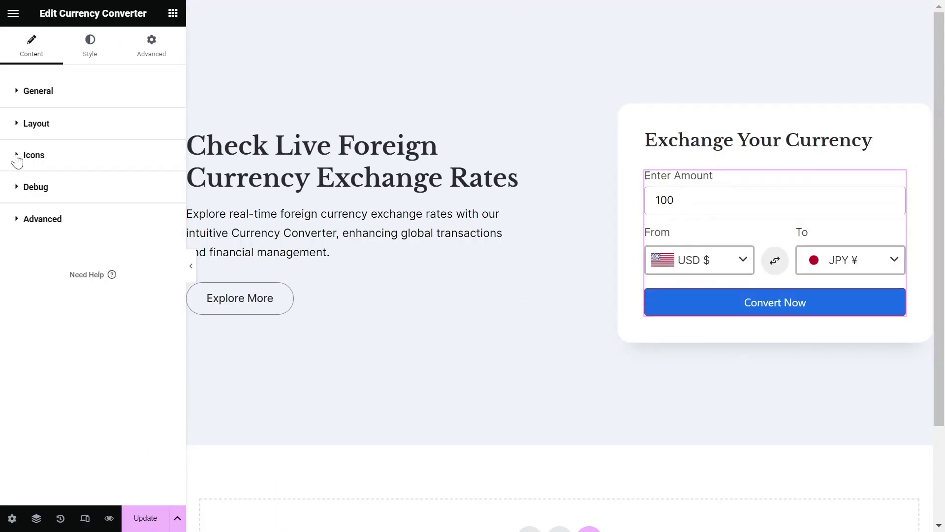
# Step: Set the Input Label typography weight to 600 Semi Bold in the Style tab
pyautogui.click(99, 54)
pyautogui.click(164, 123)
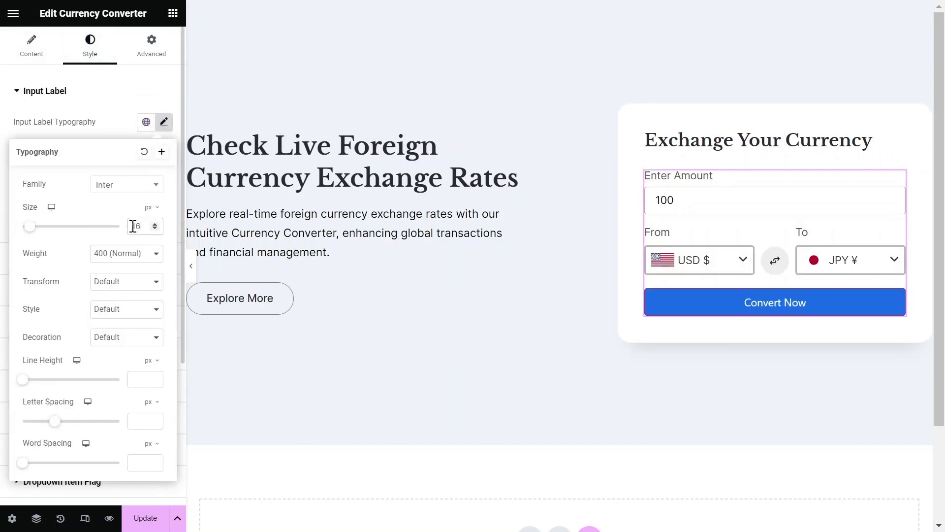
pyautogui.click(134, 260)
pyautogui.click(117, 317)
pyautogui.click(164, 122)
pyautogui.click(164, 150)
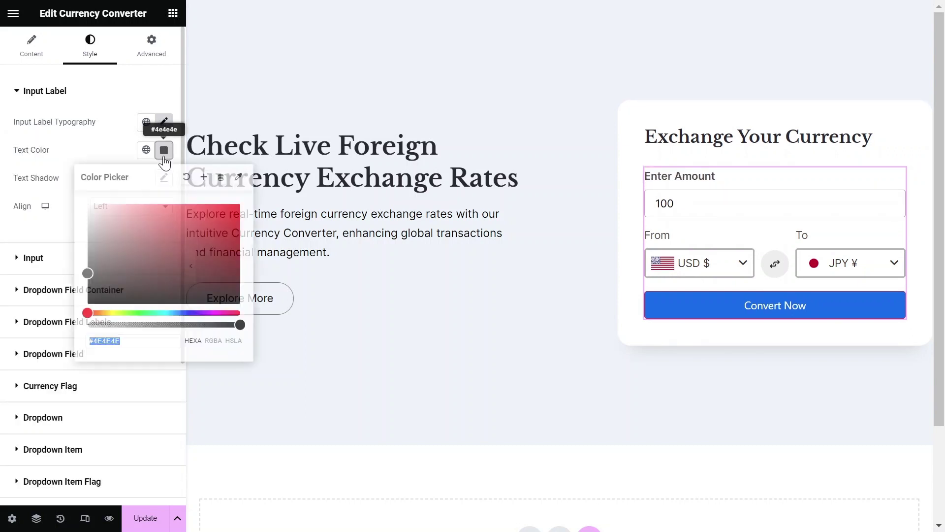
# Step: Give the amount input a 100 px border radius
pyautogui.click(23, 258)
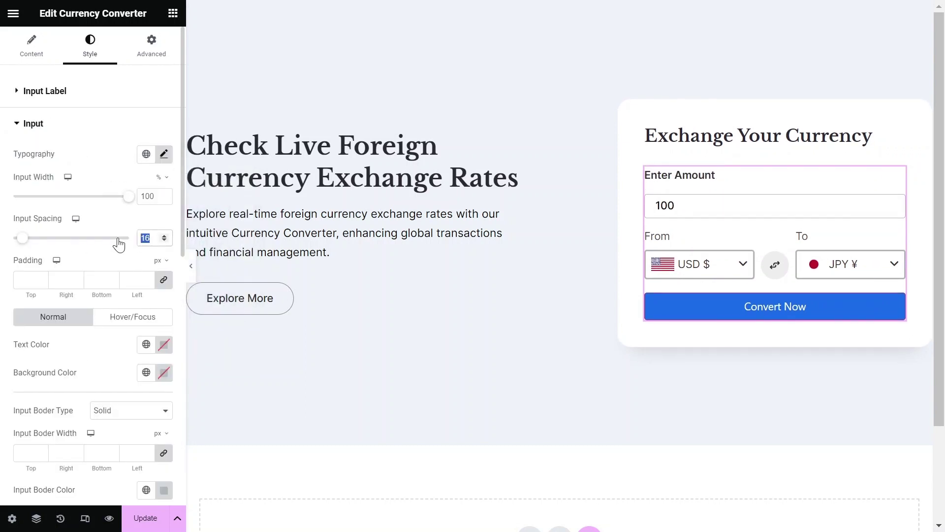
pyautogui.scroll(-3, 26, 338)
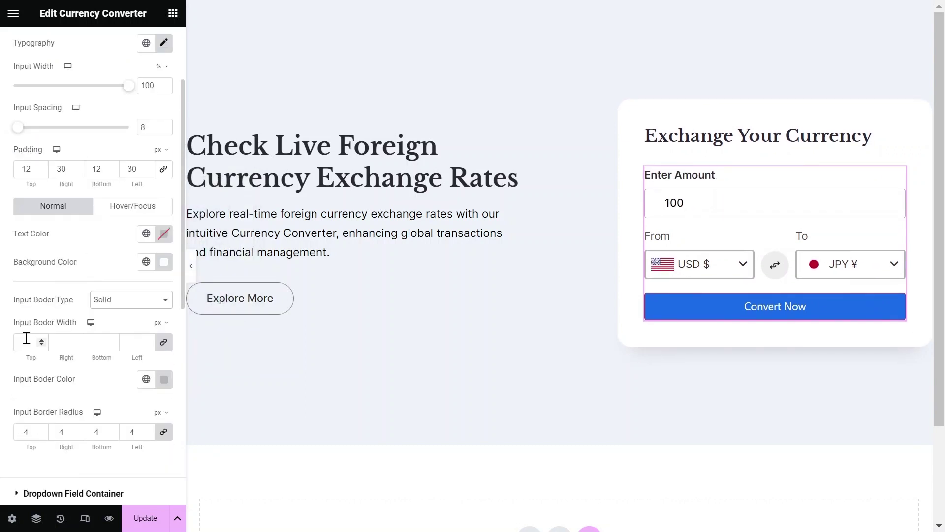
pyautogui.click(165, 382)
pyautogui.click(25, 458)
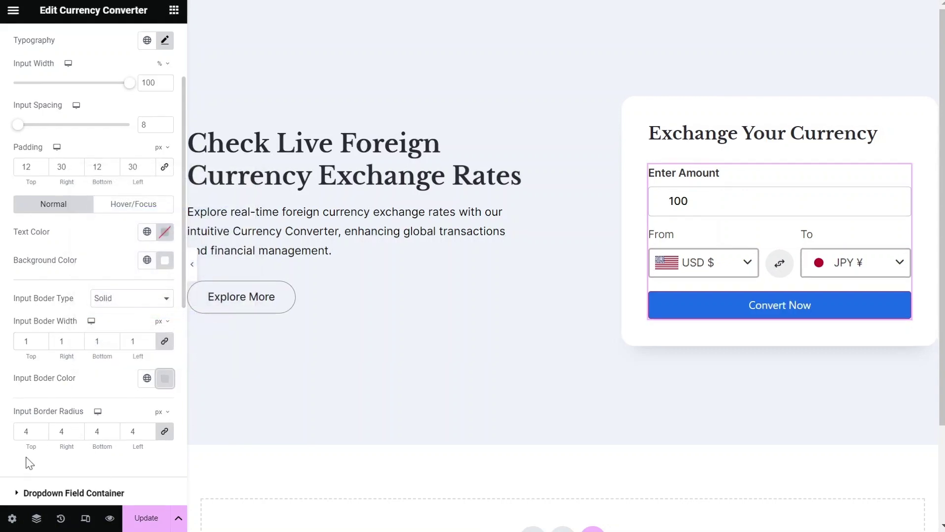
pyautogui.doubleClick(27, 431)
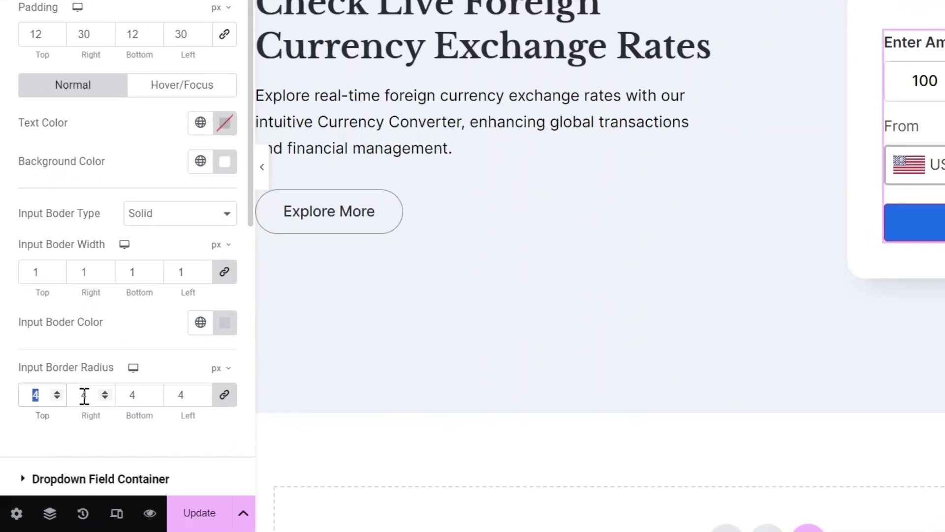
pyautogui.write('100')
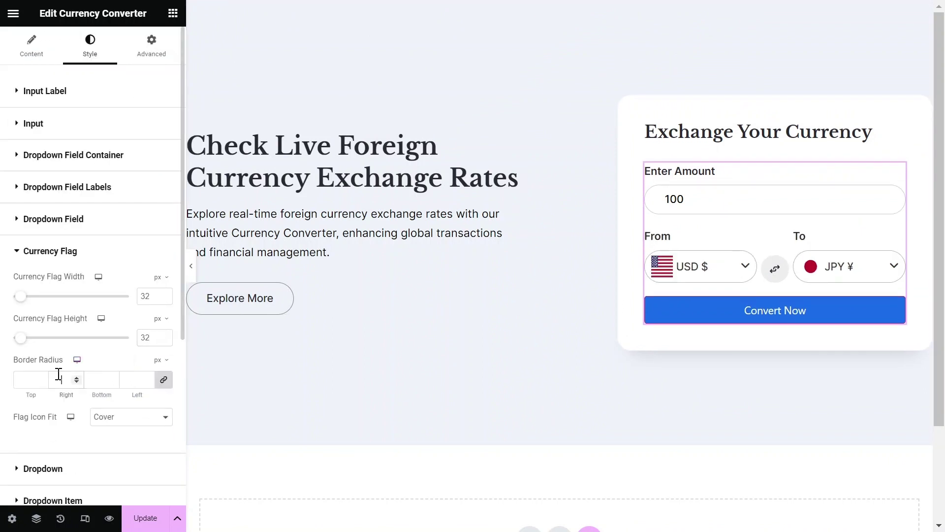
# Step: Set the Currency Flag and Button border radius to 200 for fully rounded shapes
pyautogui.write('200')
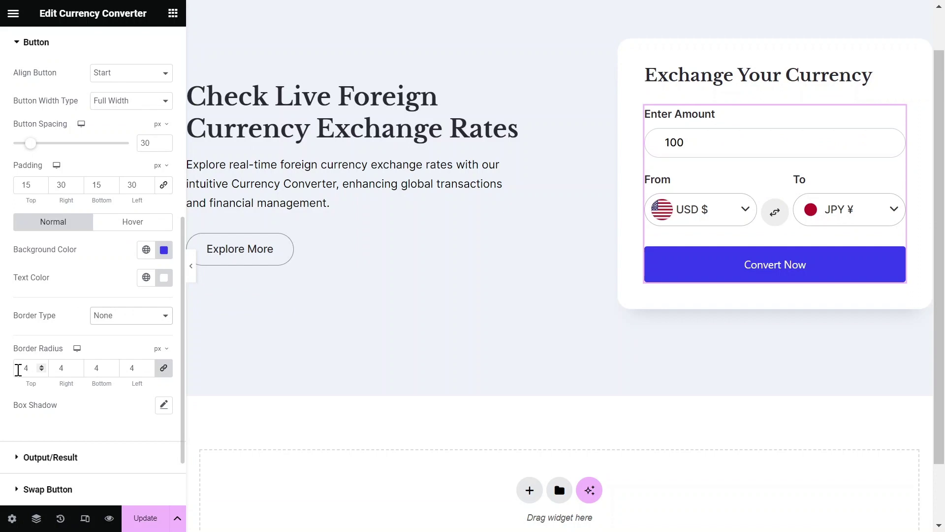
pyautogui.write('200')
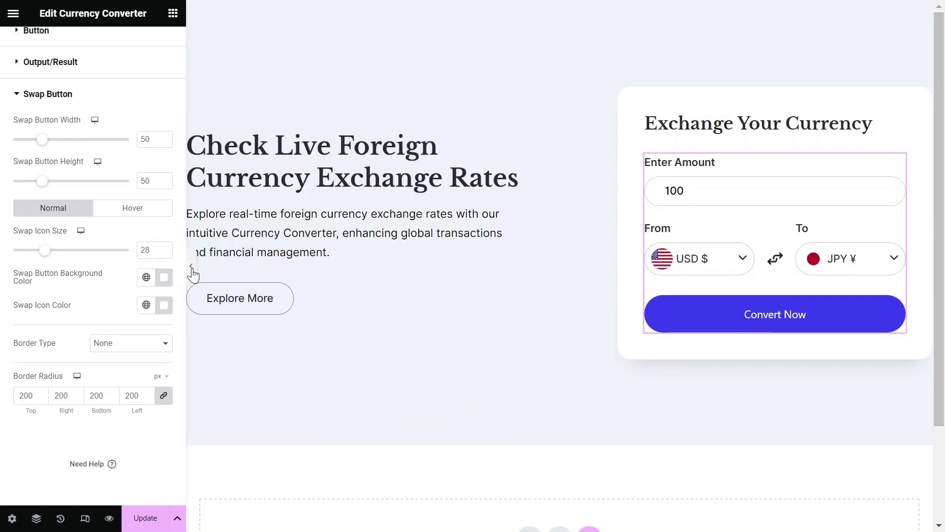
pyautogui.click(191, 267)
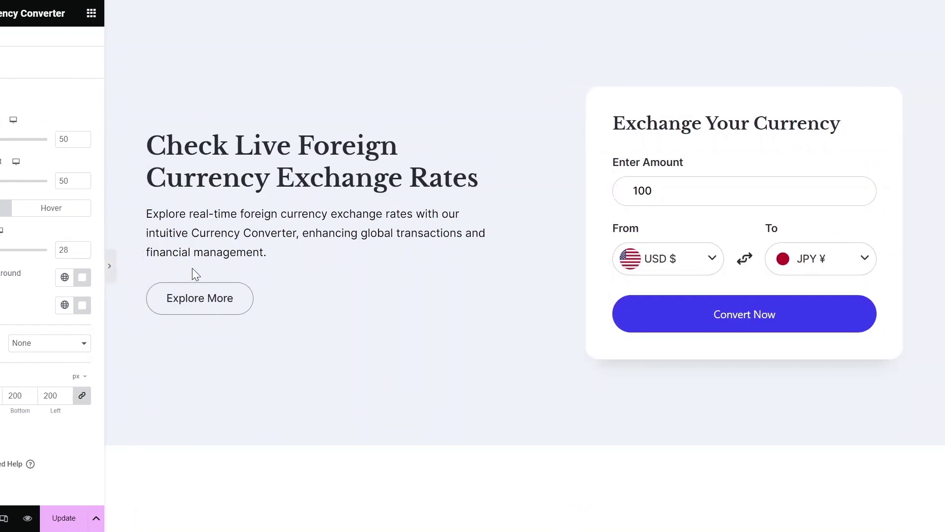
pyautogui.click(5, 266)
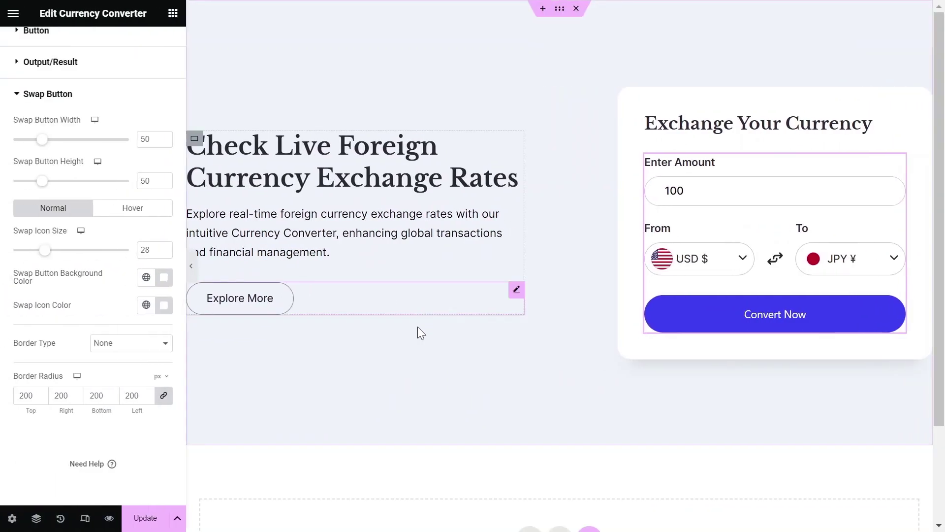
# Step: Save the page, open its live preview, and convert 100 USD to JPY
pyautogui.click(148, 518)
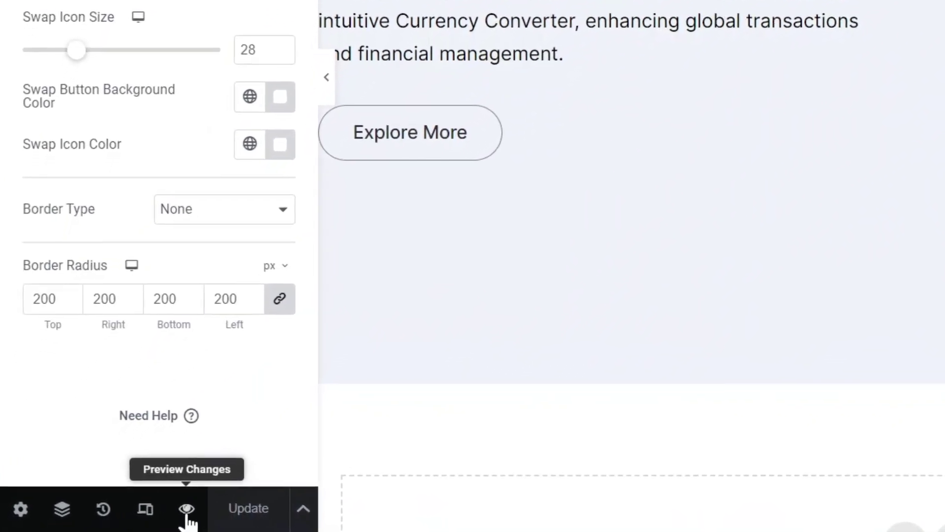
pyautogui.click(176, 514)
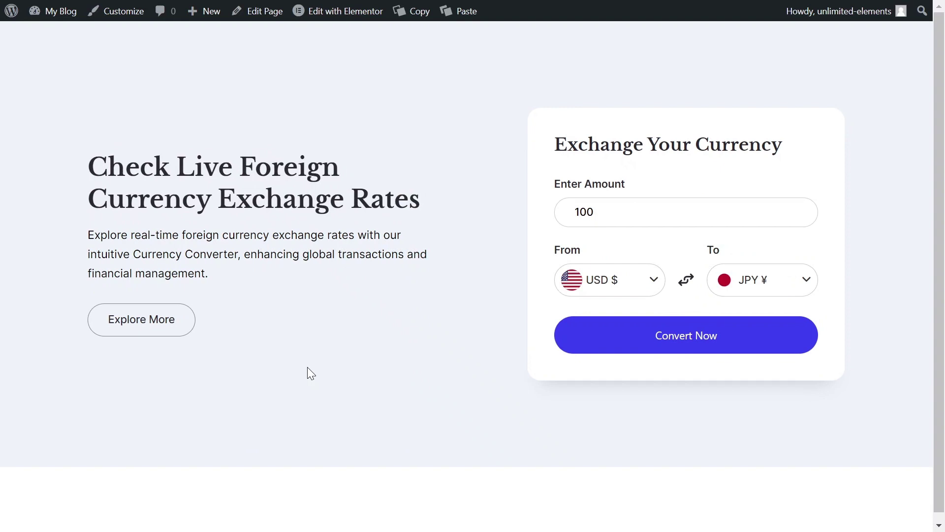
pyautogui.click(698, 338)
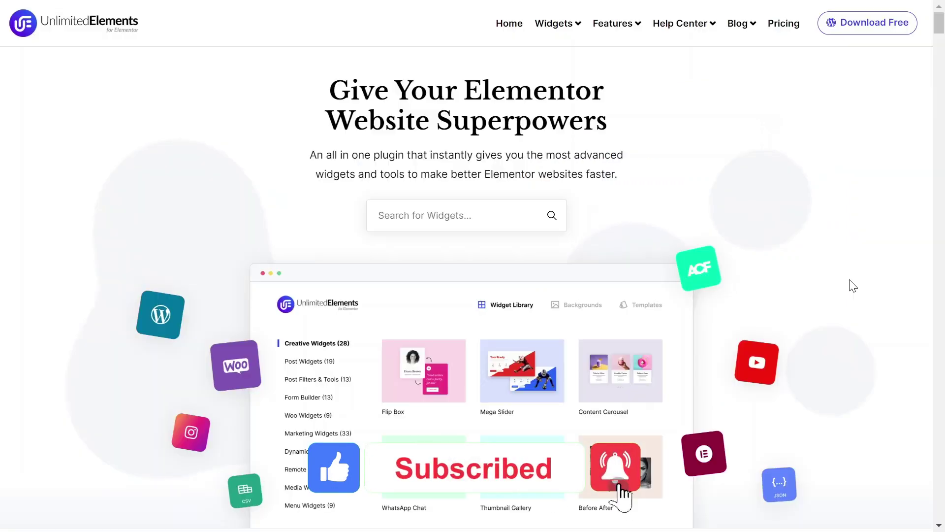
# Step: Scroll down the Unlimited Elements homepage to the Take Elementor to the Next Level section and footer
pyautogui.scroll(-8, 853, 285)
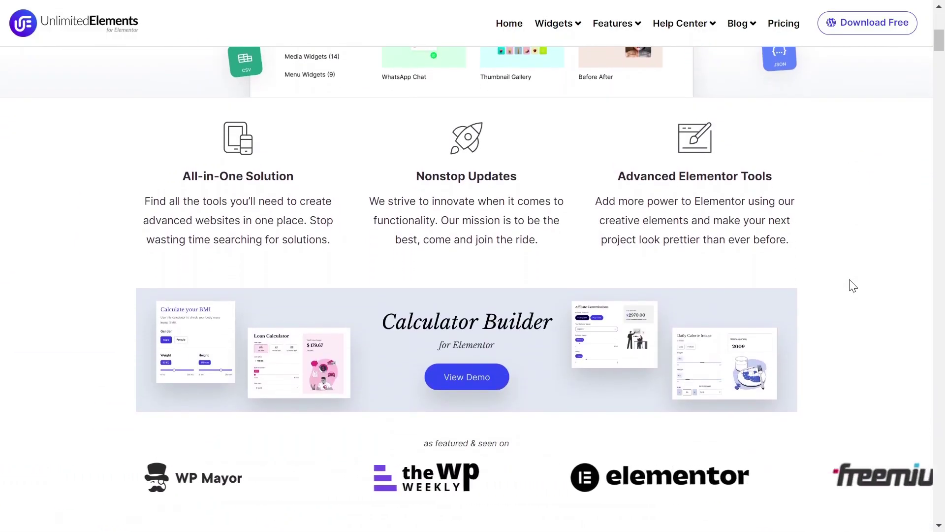
pyautogui.scroll(-15, 608, 187)
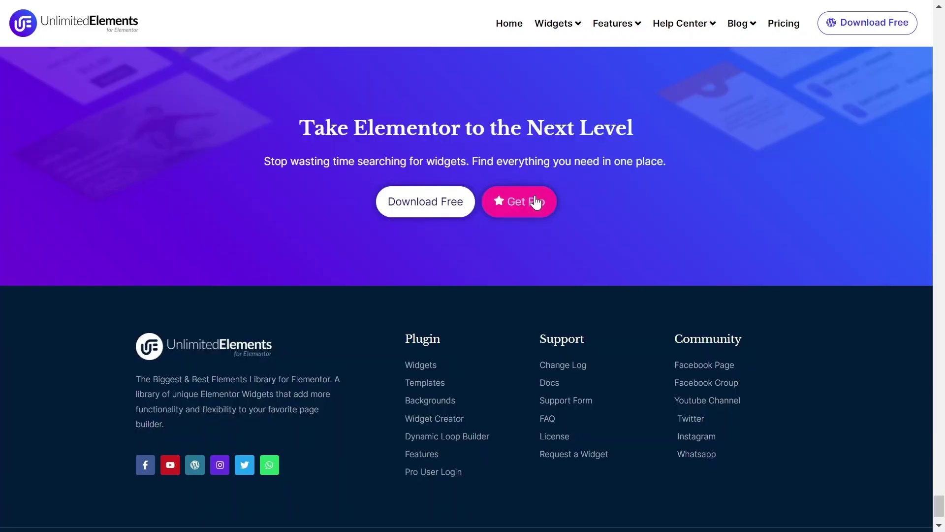